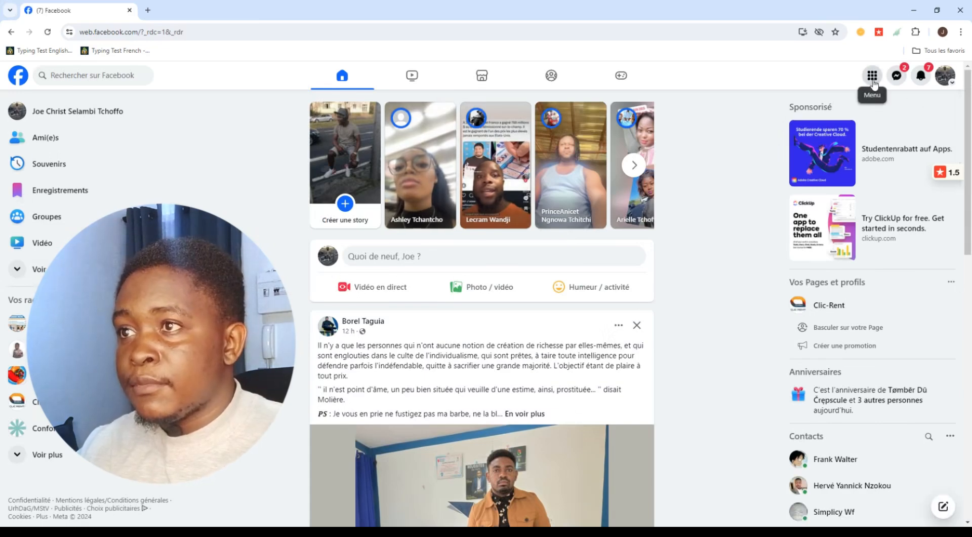
- Start creating a new Facebook Page from the managed Pages area and enter "business" as its name
left_click(872, 76)
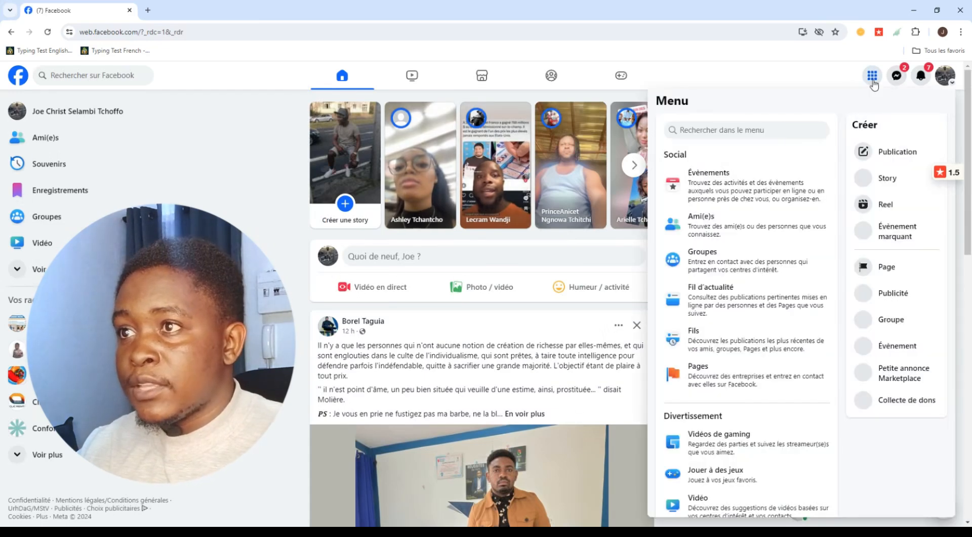
left_click(715, 375)
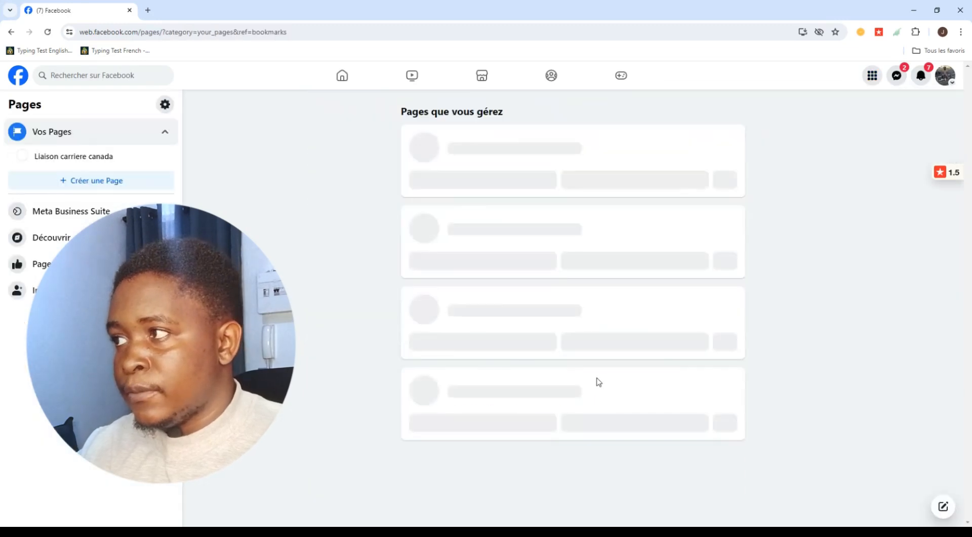
left_click(65, 183)
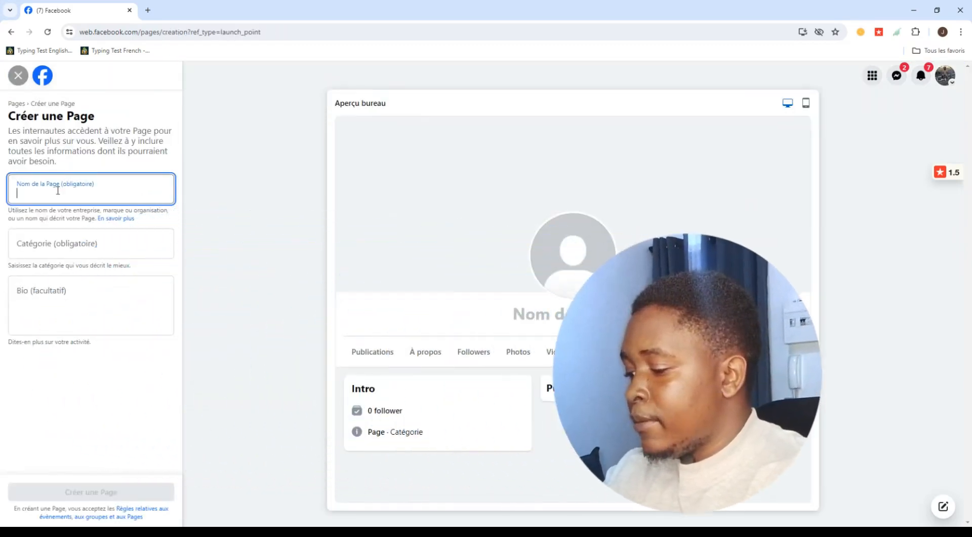
type("business")
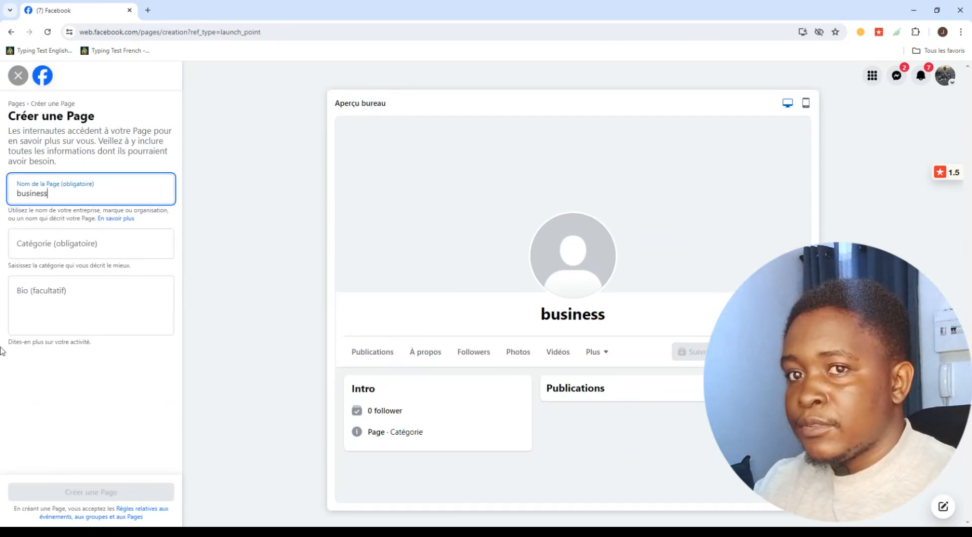
- Set the new Page's category to "Vente de billets"
left_click(78, 253)
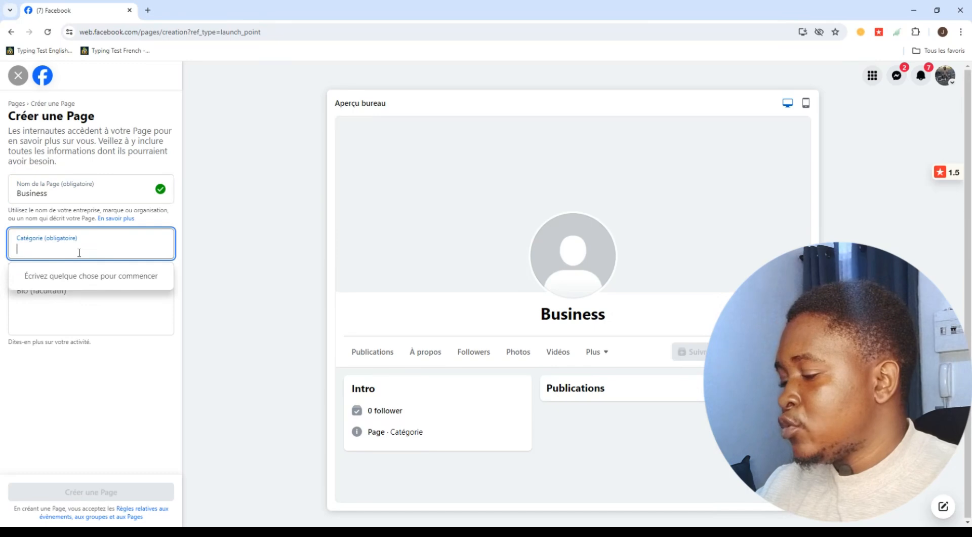
type("ff")
key("BackSpace")
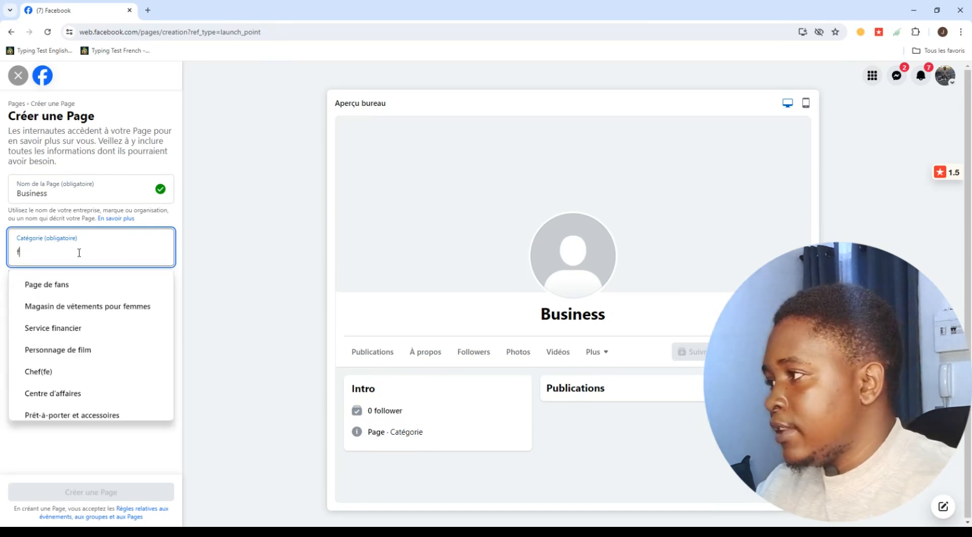
key("BackSpace")
type("be")
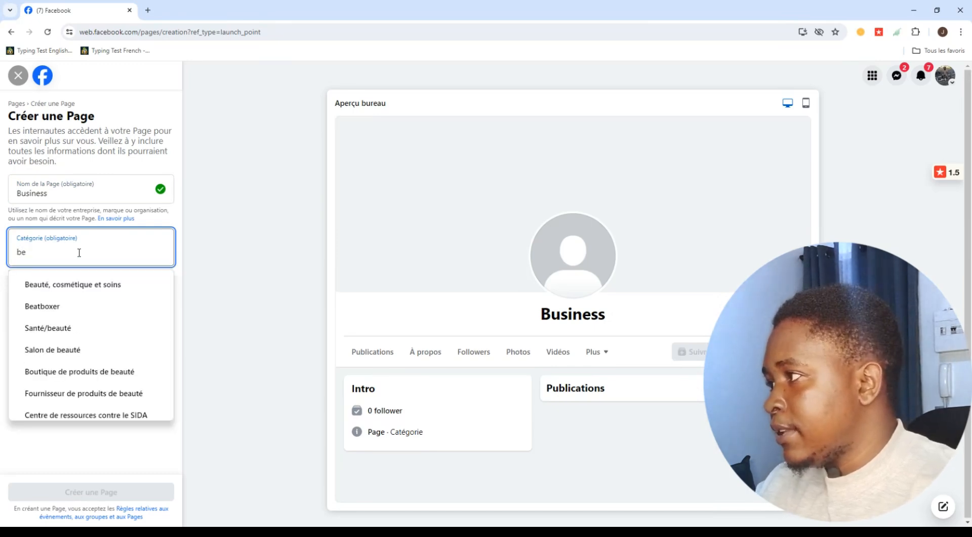
key("BackSpace")
key("BackSpace")
type("ve,")
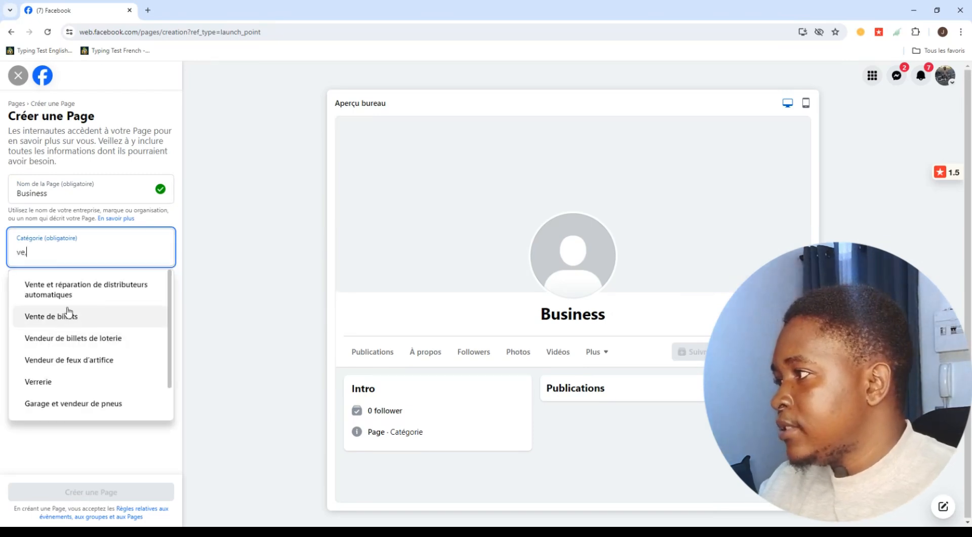
left_click(65, 310)
left_click(70, 311)
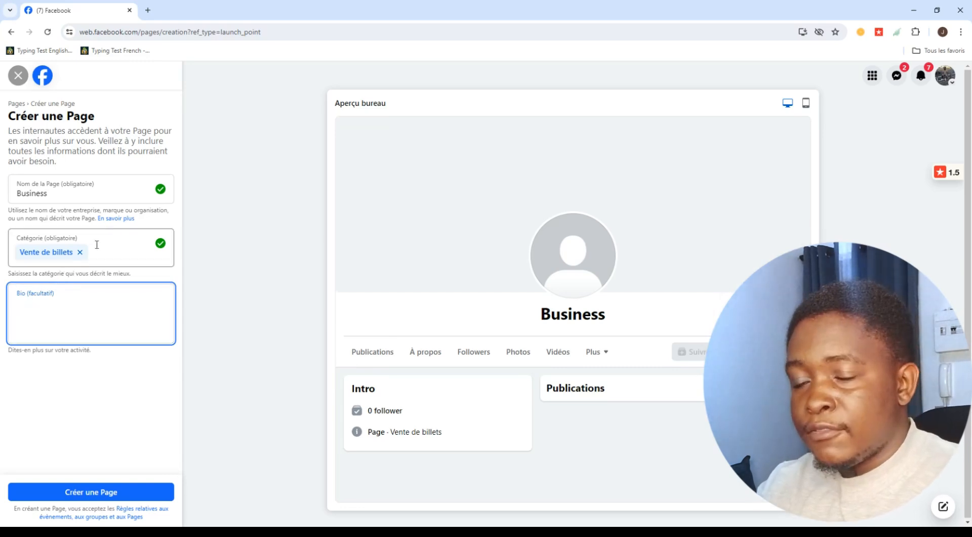
- Enter "gngjjkbnbdf" as the bio and create the Page under the name "Business hub"
type("gngjjkbnbdf")
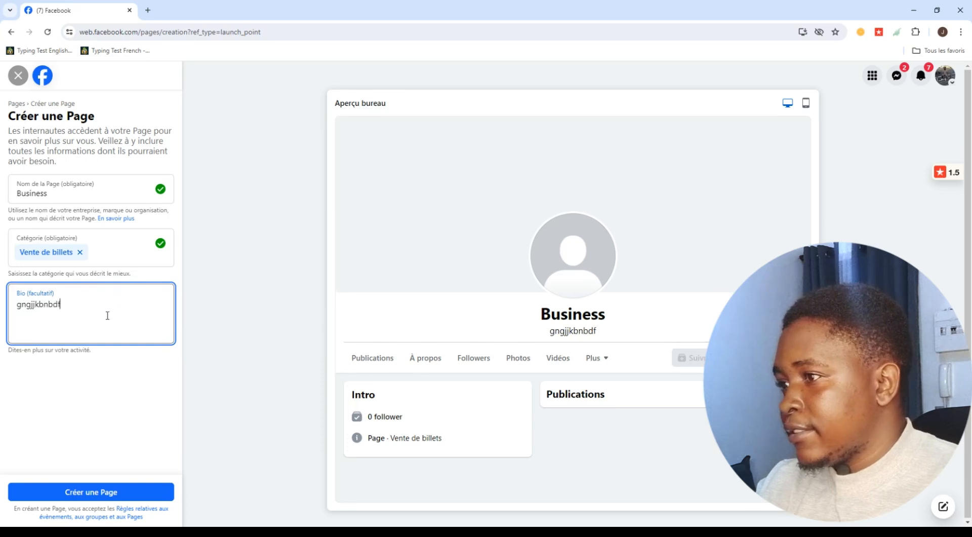
left_click(120, 491)
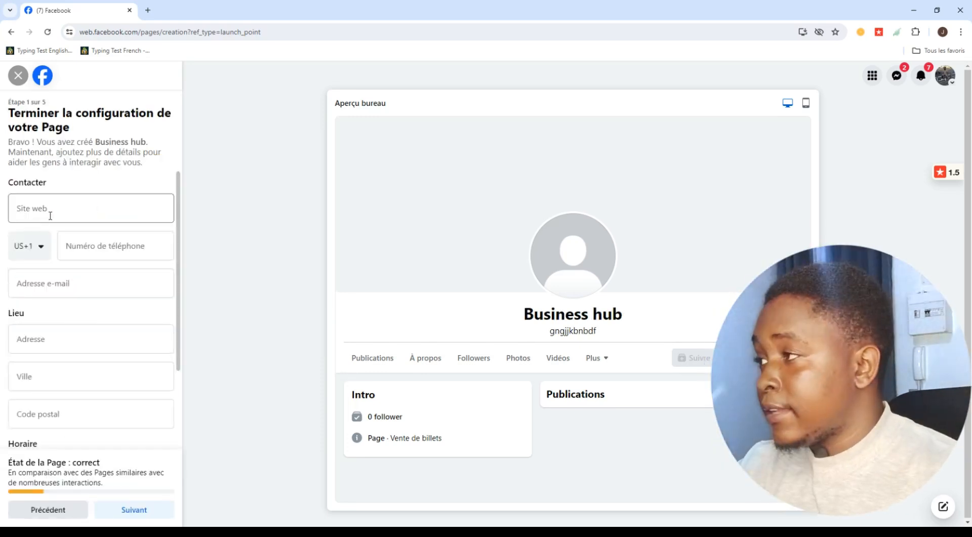
- Complete the Page setup without contact details, photos, WhatsApp or friend invitations, keeping the default notification settings
left_click(127, 338)
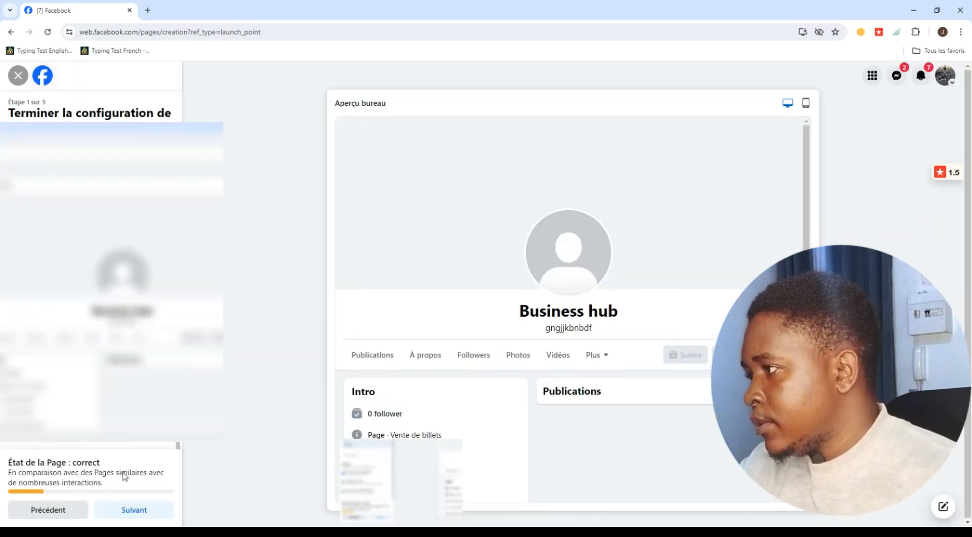
left_click(122, 509)
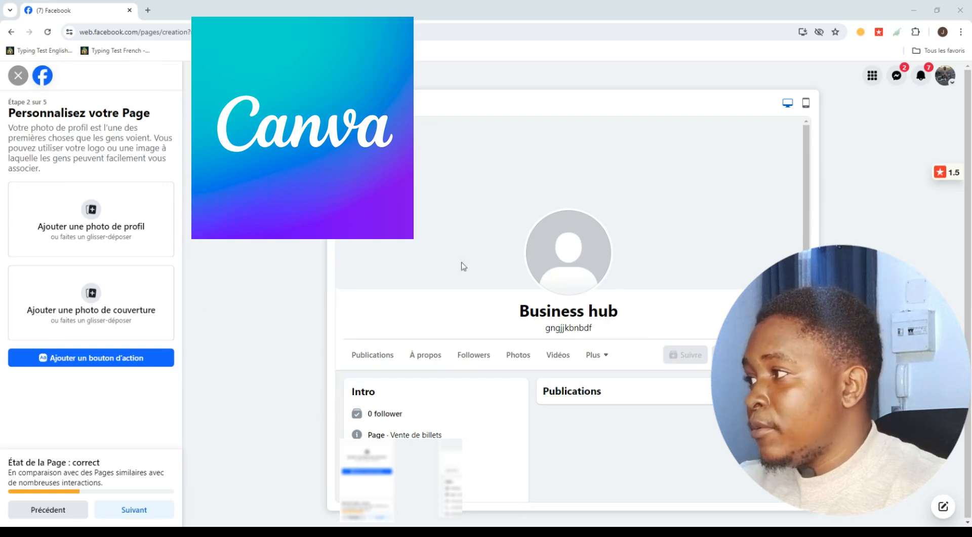
key("ctrl+t")
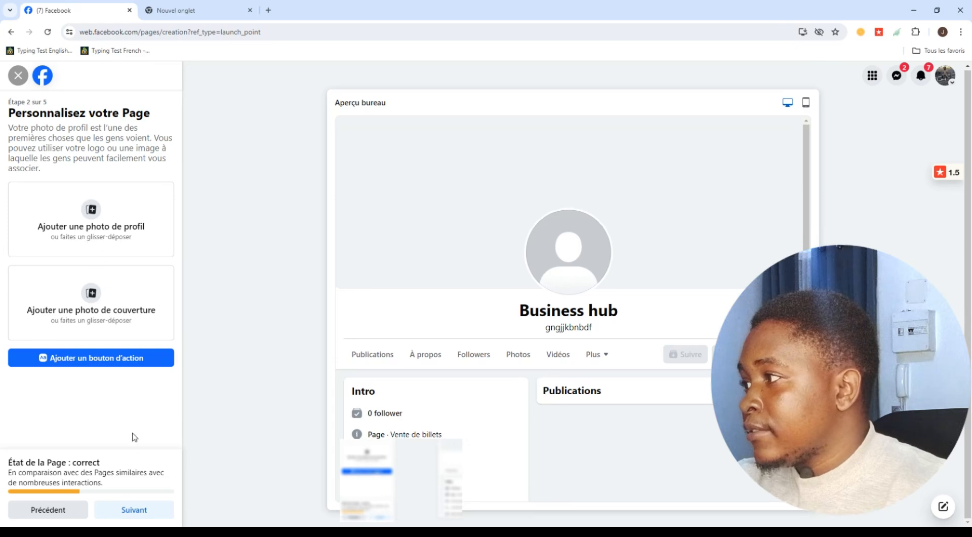
left_click(150, 511)
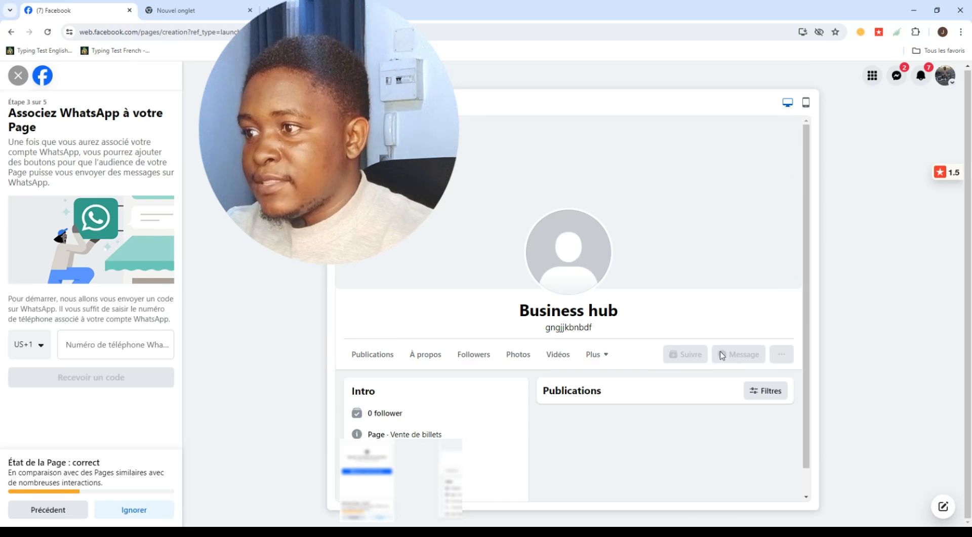
left_click(134, 509)
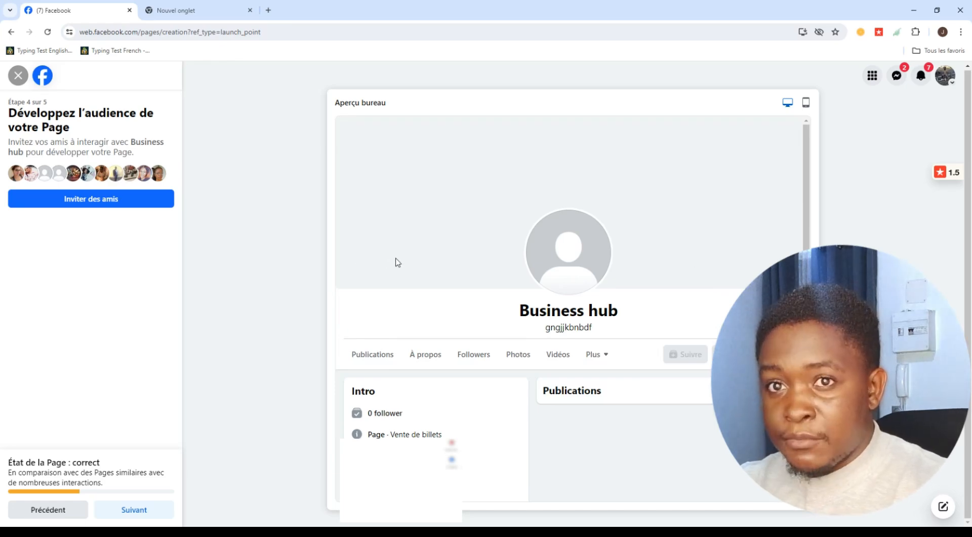
left_click(141, 510)
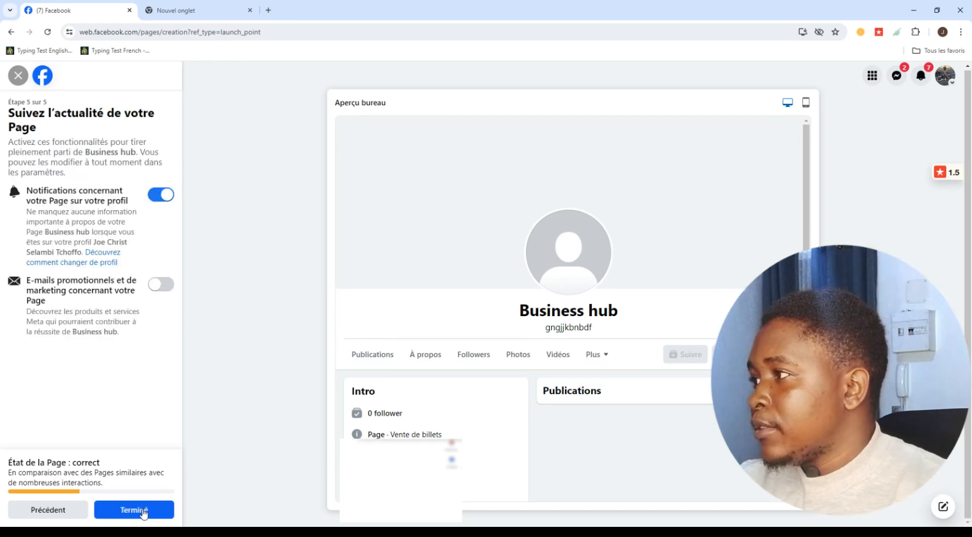
left_click(120, 516)
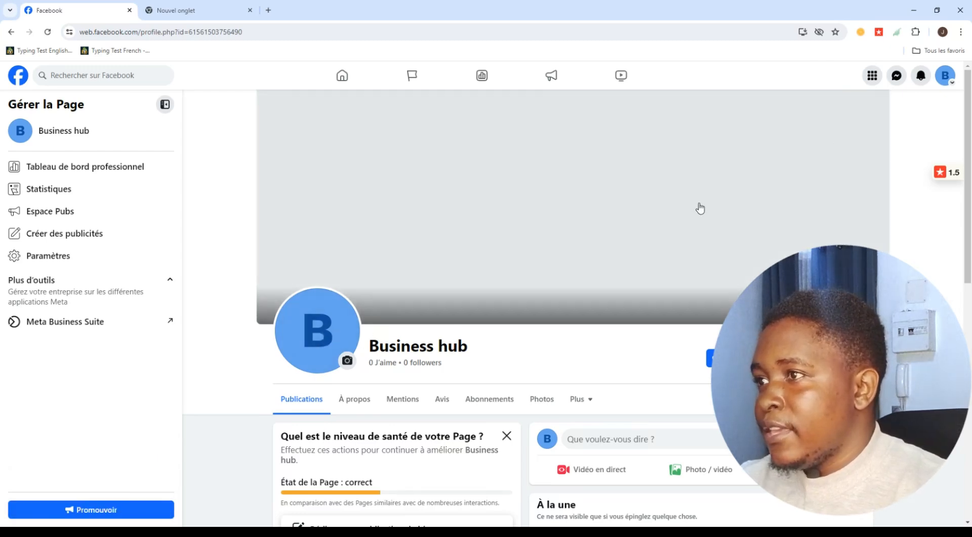
- Switch back to the personal profile and review the full list of profiles and Pages
left_click(946, 77)
left_click(792, 161)
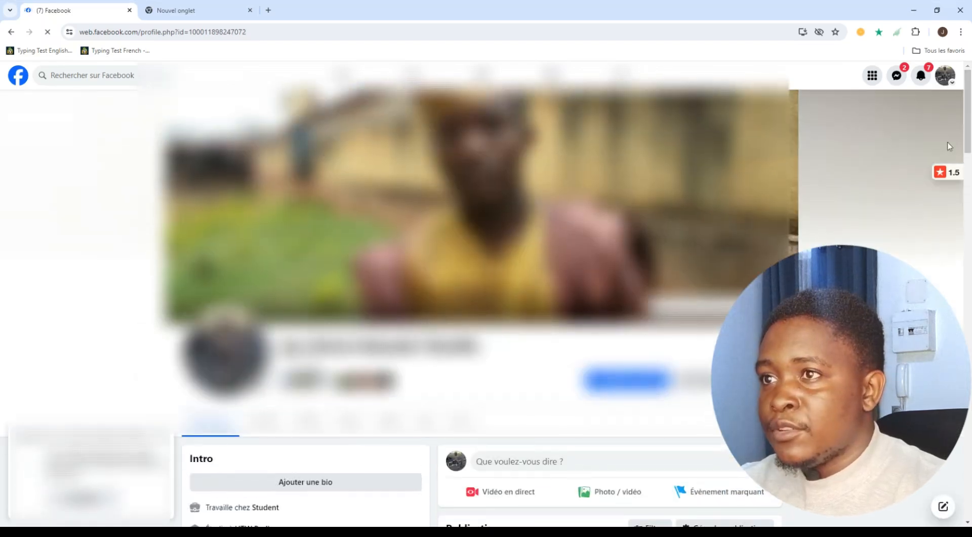
left_click(947, 75)
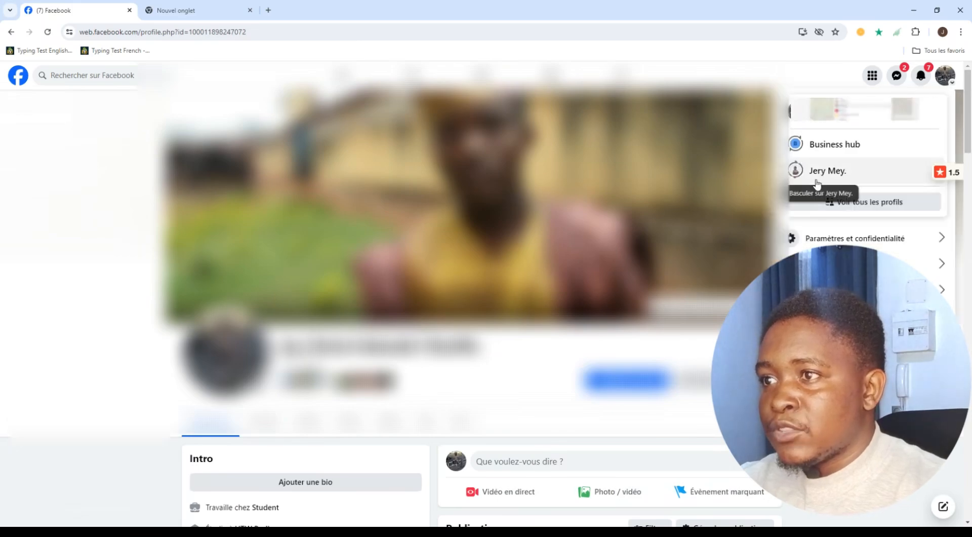
left_click(862, 202)
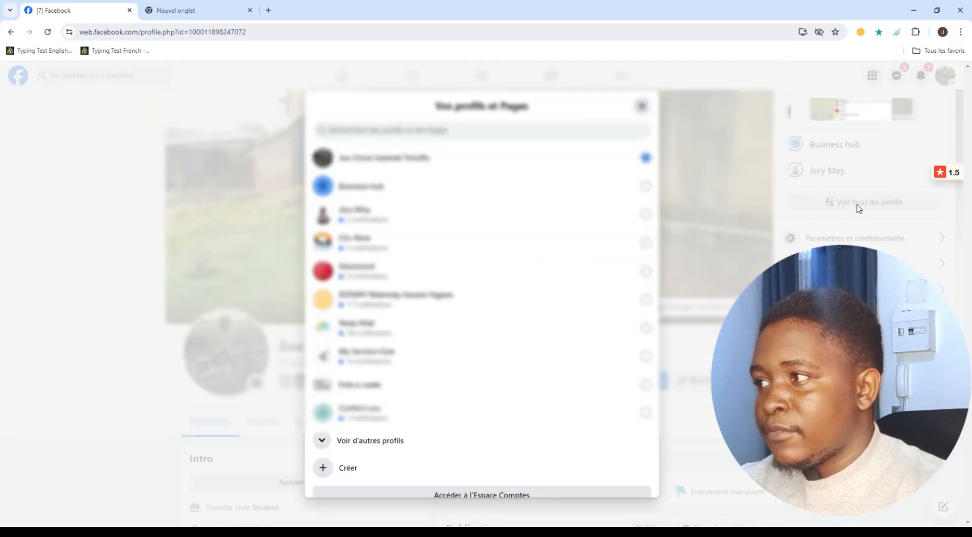
scroll(379, 220, "down", 1)
scroll(380, 220, "up", 1)
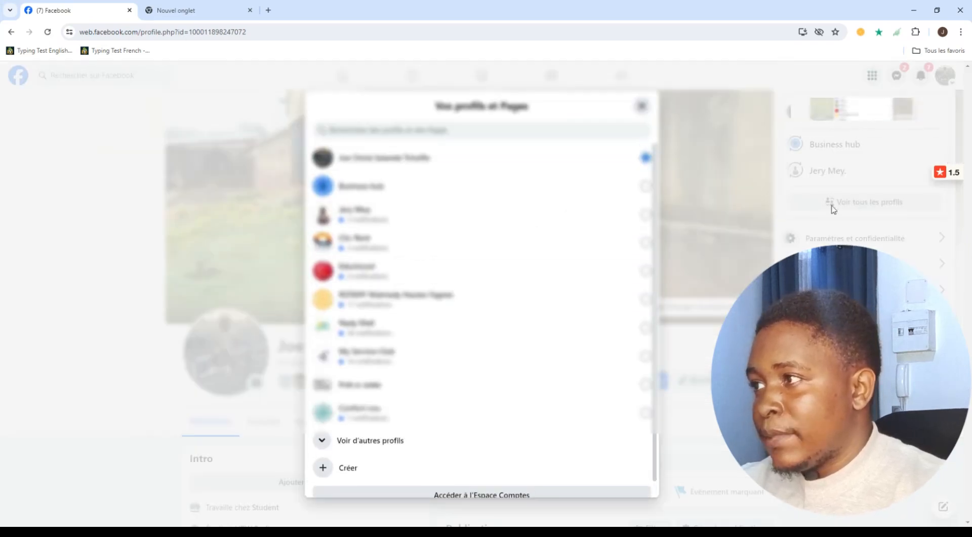
left_click(642, 106)
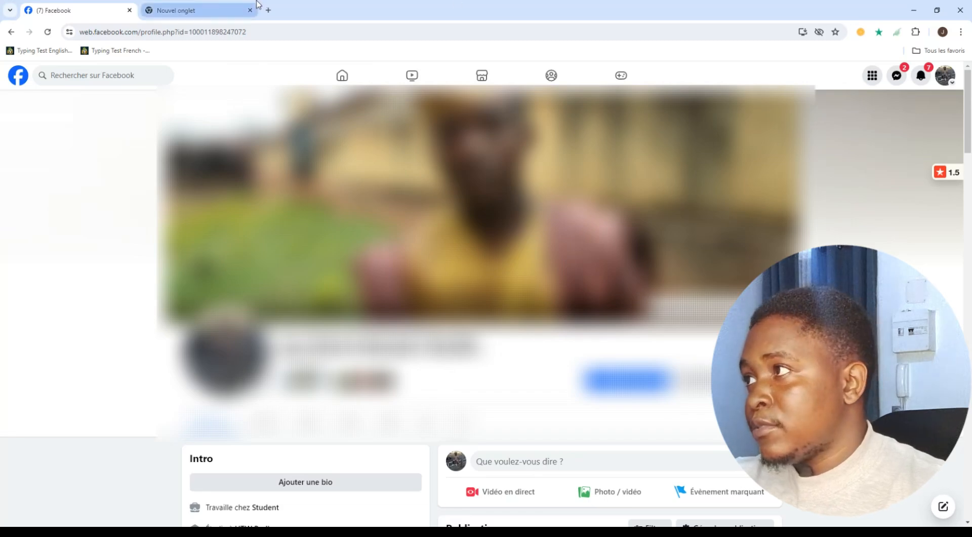
- Open Meta Business Suite at business.facebook.com in the empty browser tab
left_click(215, 9)
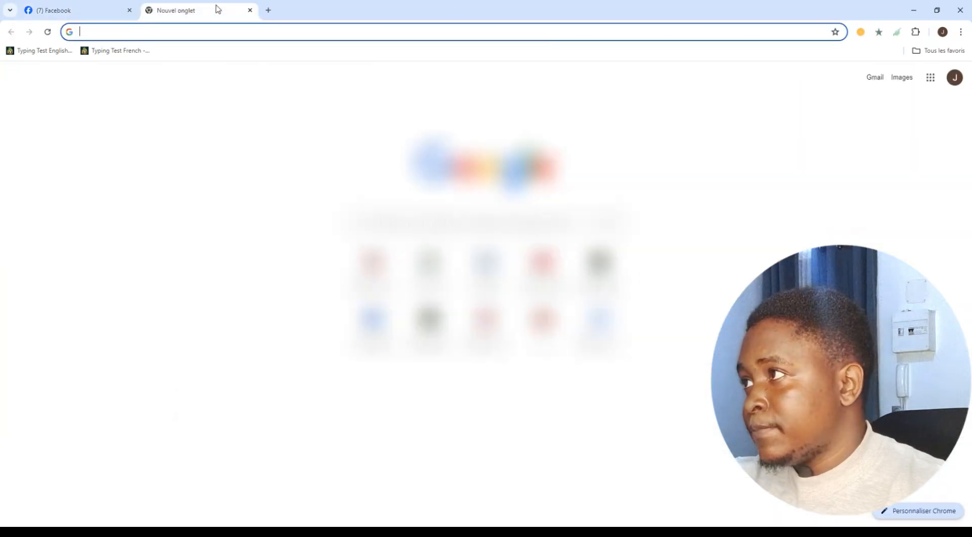
left_click(143, 31)
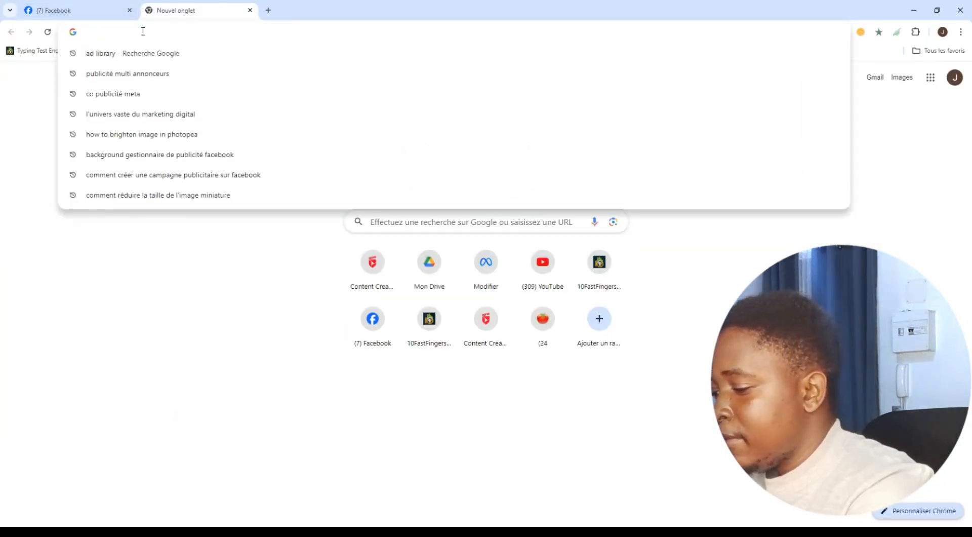
type("bysi")
key("BackSpace")
key("BackSpace")
key("BackSpace")
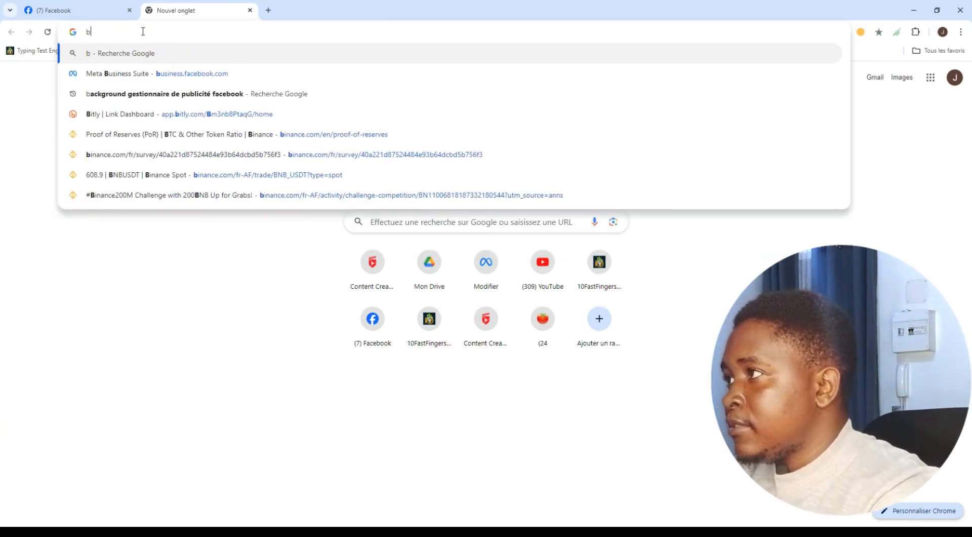
left_click(149, 81)
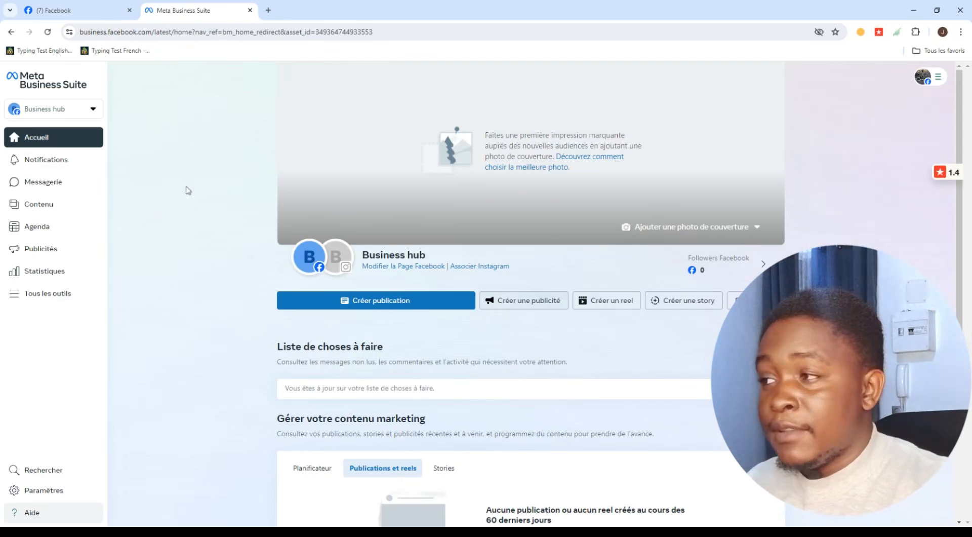
- Go back to Facebook and look over the personal profile's content
left_click(94, 8)
scroll(486, 304, "down", 3)
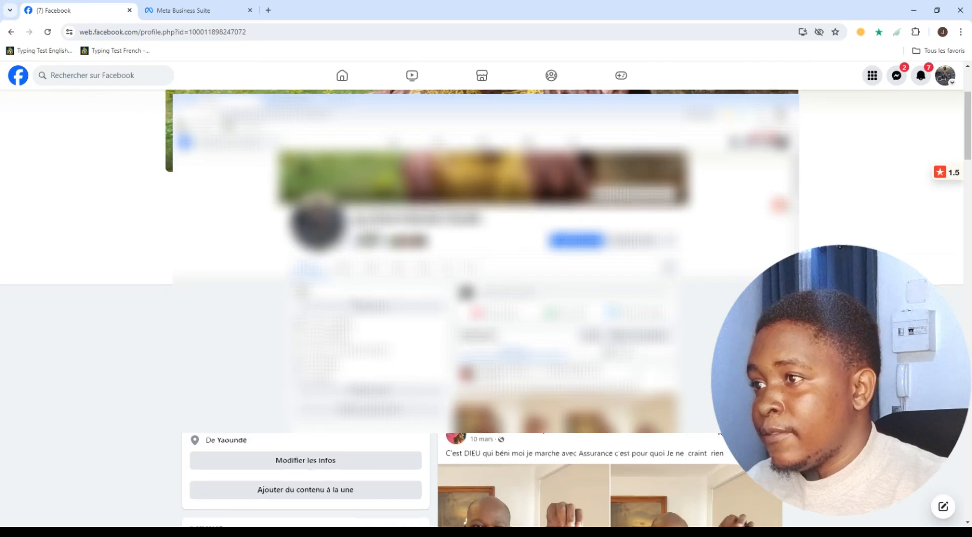
scroll(486, 304, "down", 5)
scroll(486, 304, "up", 6)
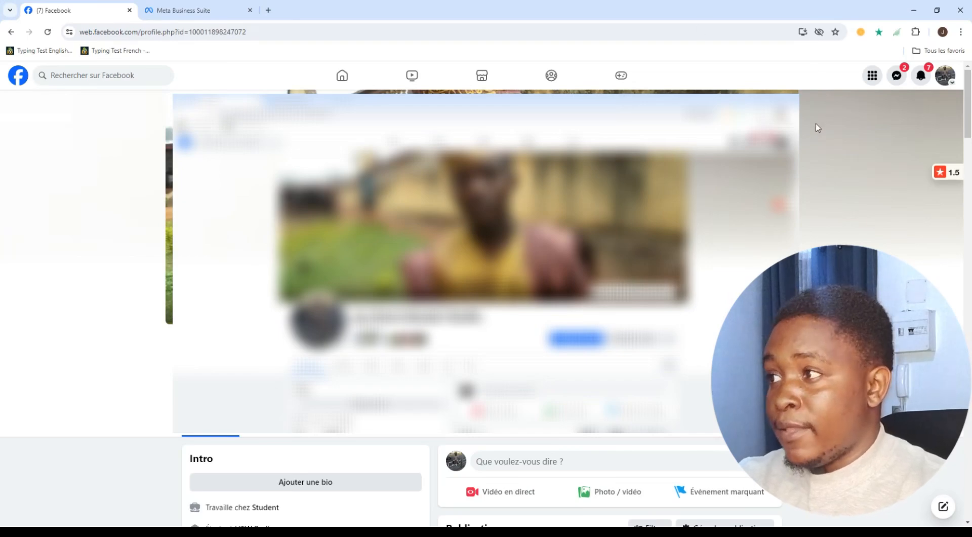
- Return to Meta Business Suite and examine the business portfolio list and its option for creating a new portfolio
left_click(188, 10)
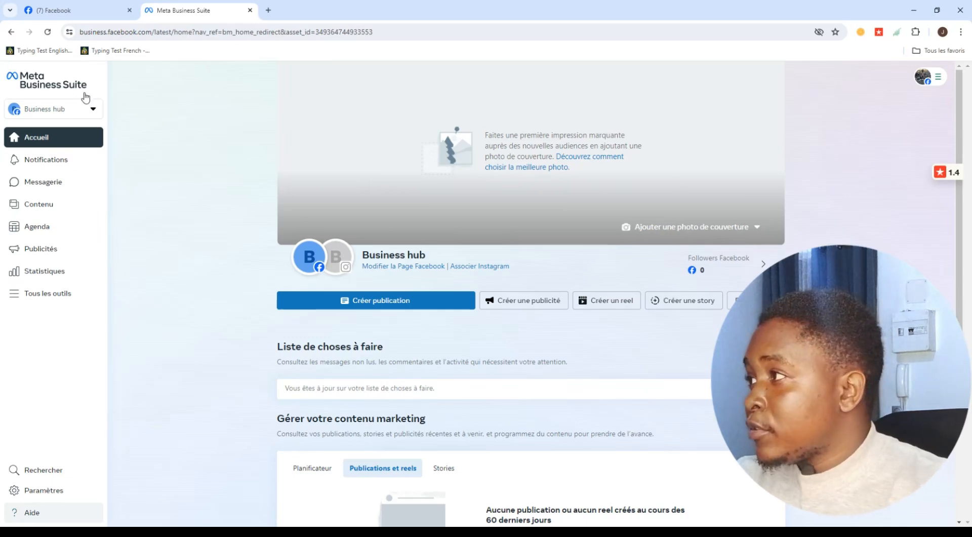
left_click(81, 109)
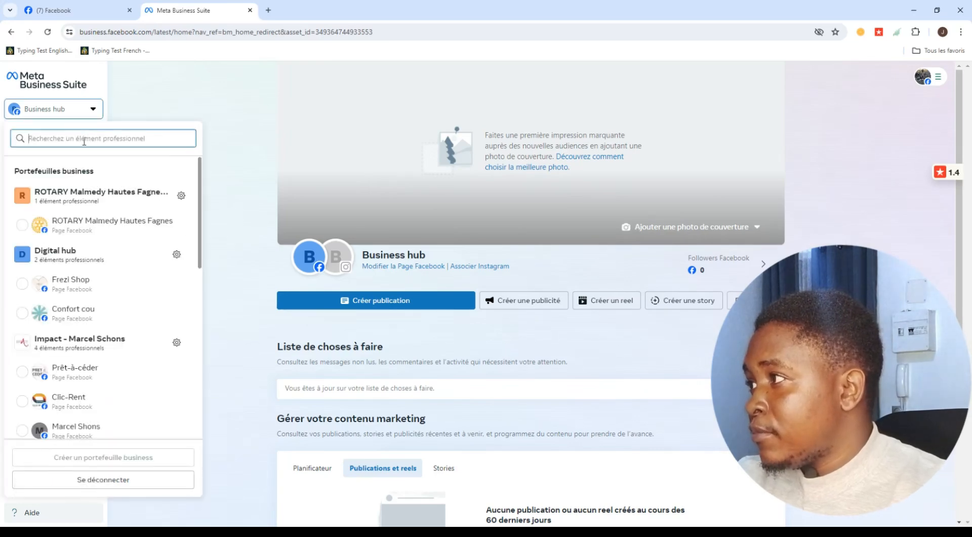
mouse_move(128, 465)
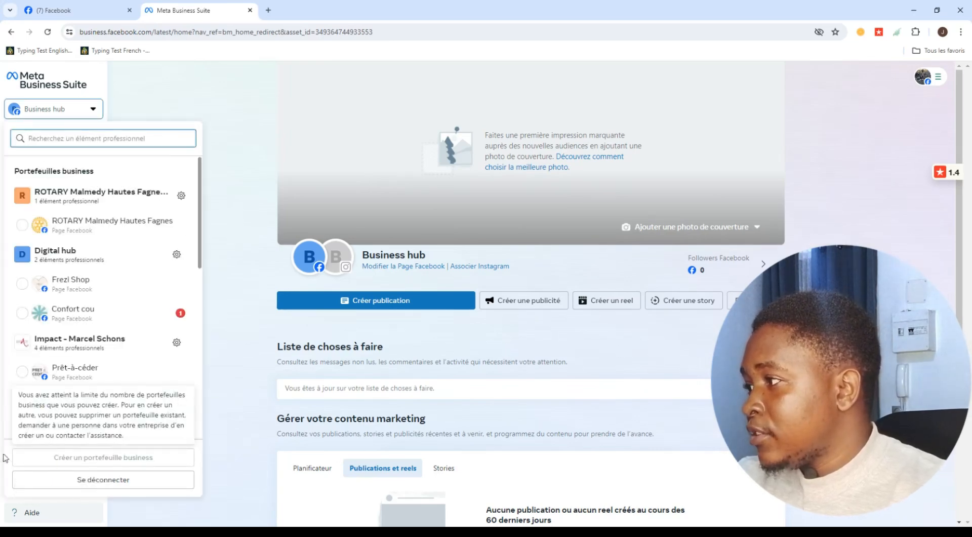
left_click(91, 112)
left_click(91, 114)
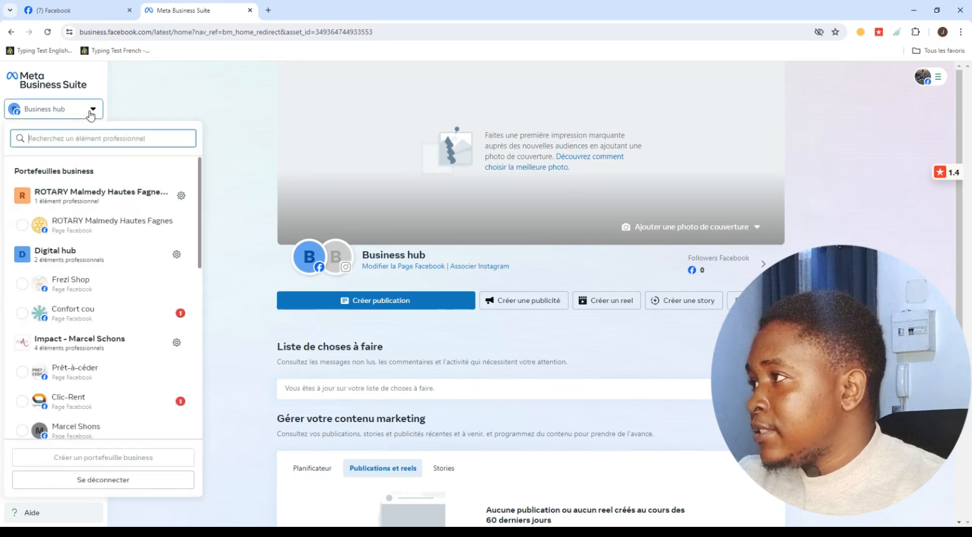
mouse_move(91, 458)
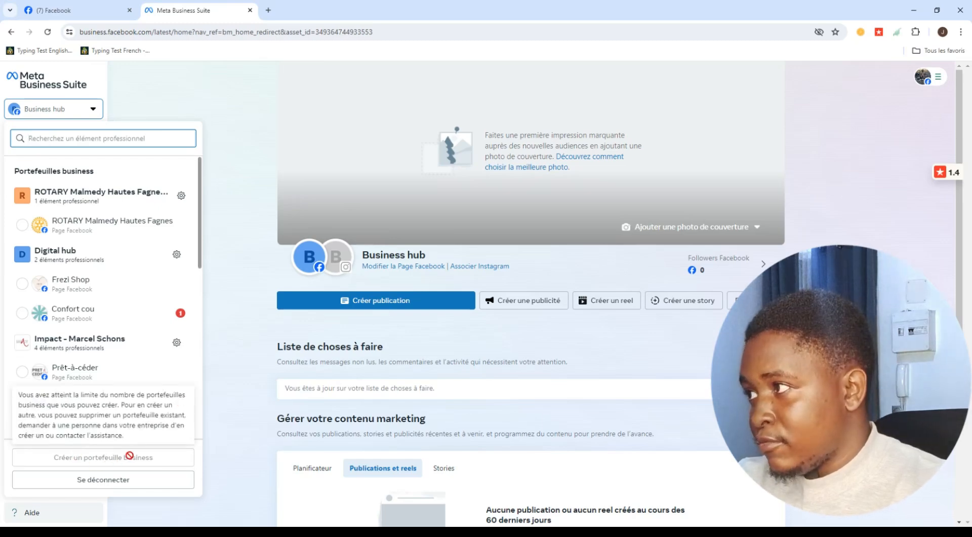
mouse_move(120, 462)
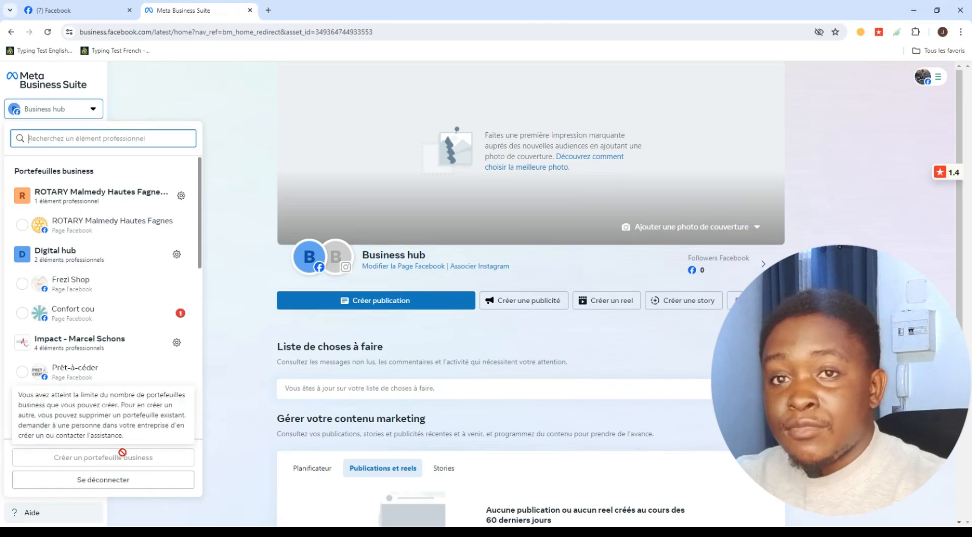
- Close the portfolio list and open the ads manager (Gestionnaire de publicités) from the full set of Meta Business Suite tools
left_click(939, 208)
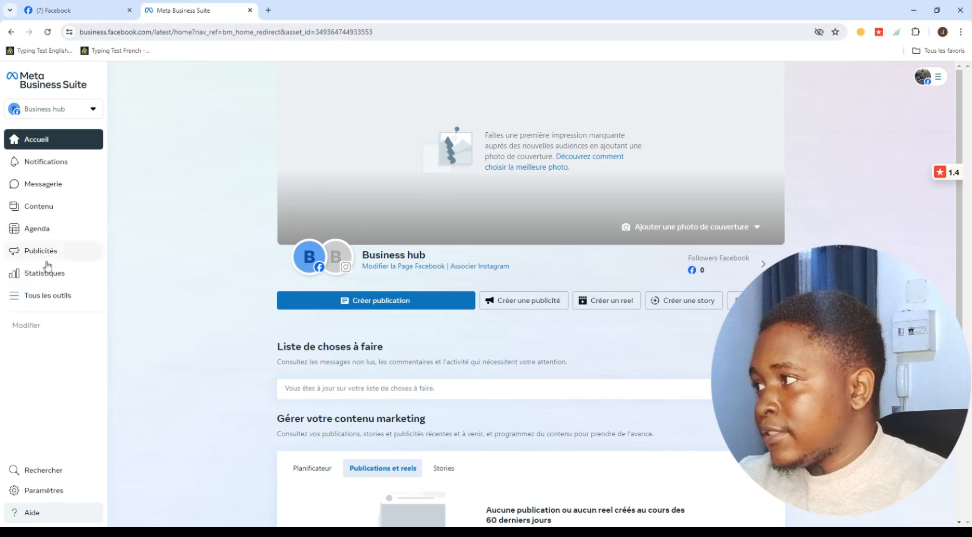
left_click(44, 298)
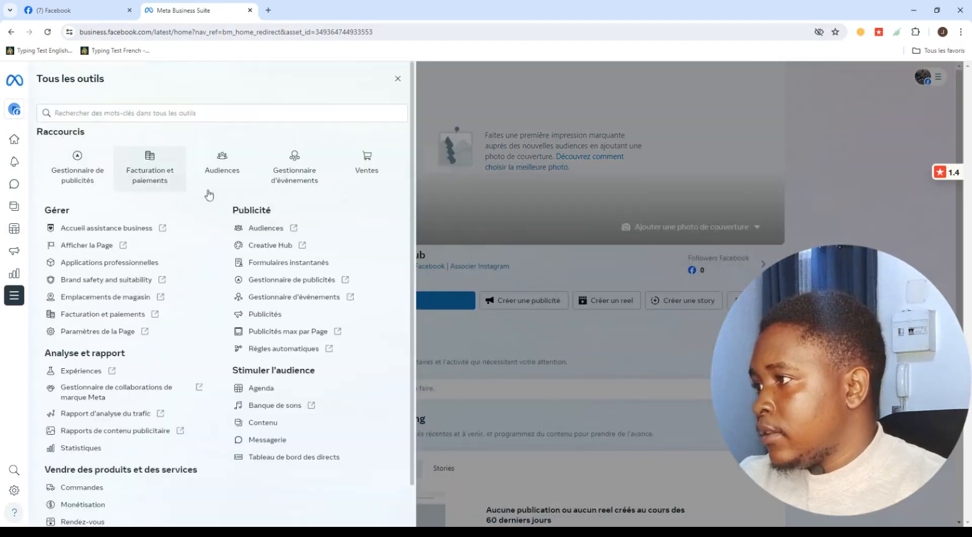
scroll(243, 258, "down", 1)
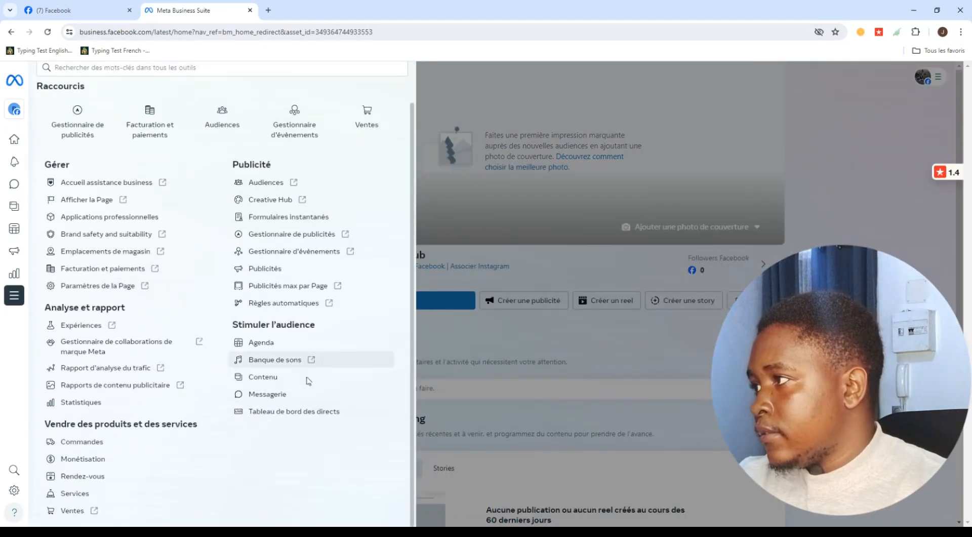
left_click(324, 239)
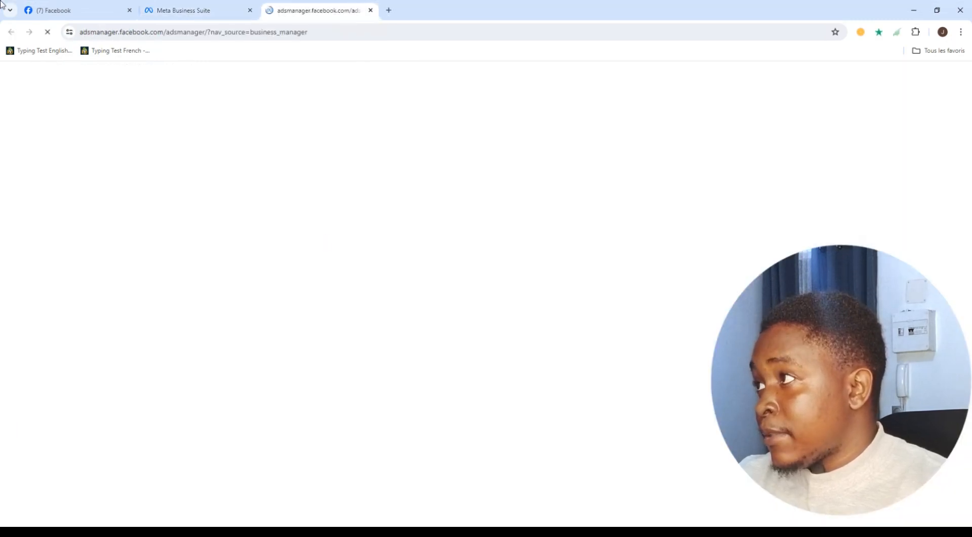
- Return to Facebook, switch to the Business hub Page and open Meta Business Suite from that Page
left_click(60, 11)
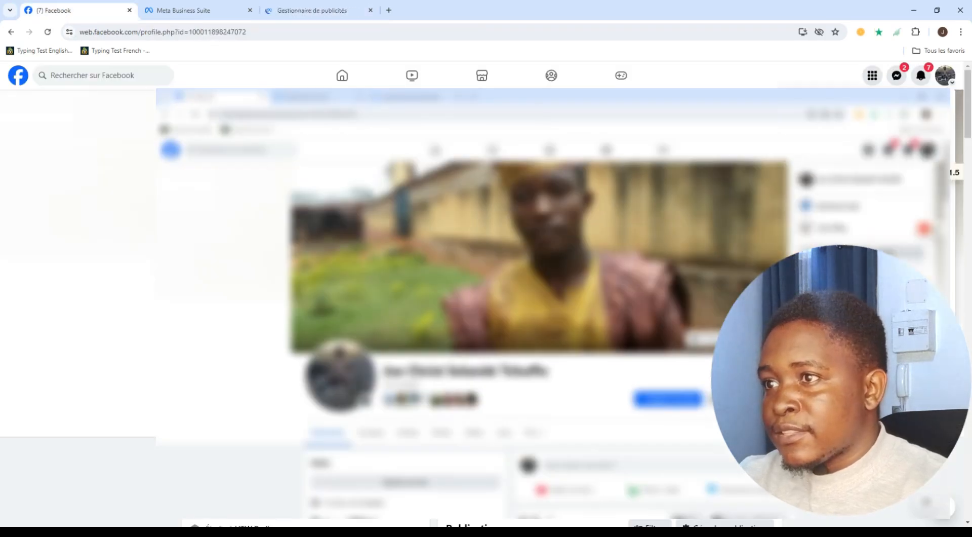
left_click(863, 252)
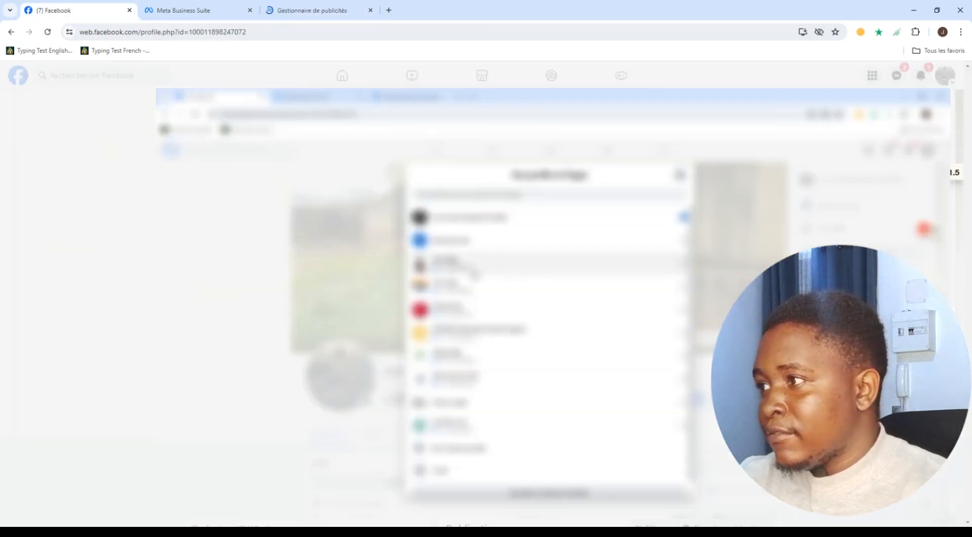
left_click(440, 243)
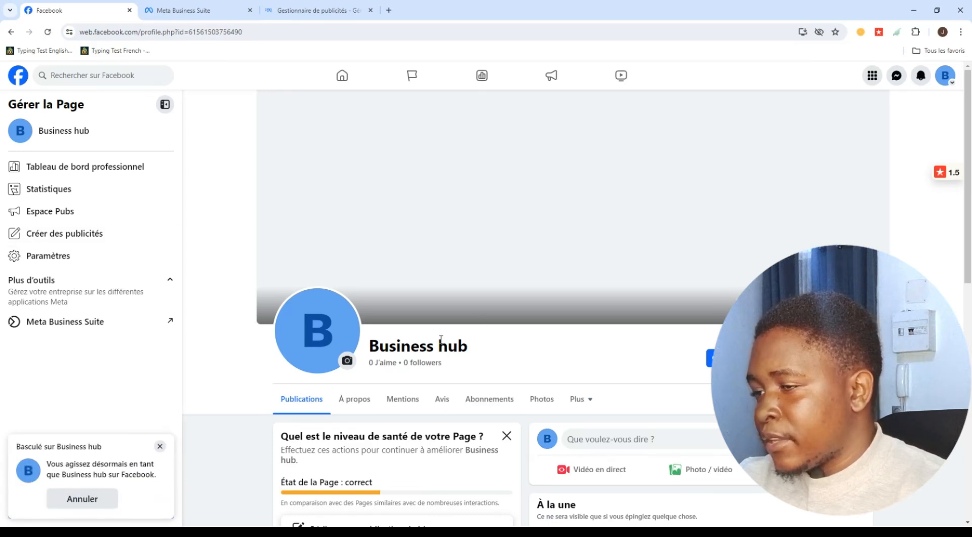
left_click(160, 446)
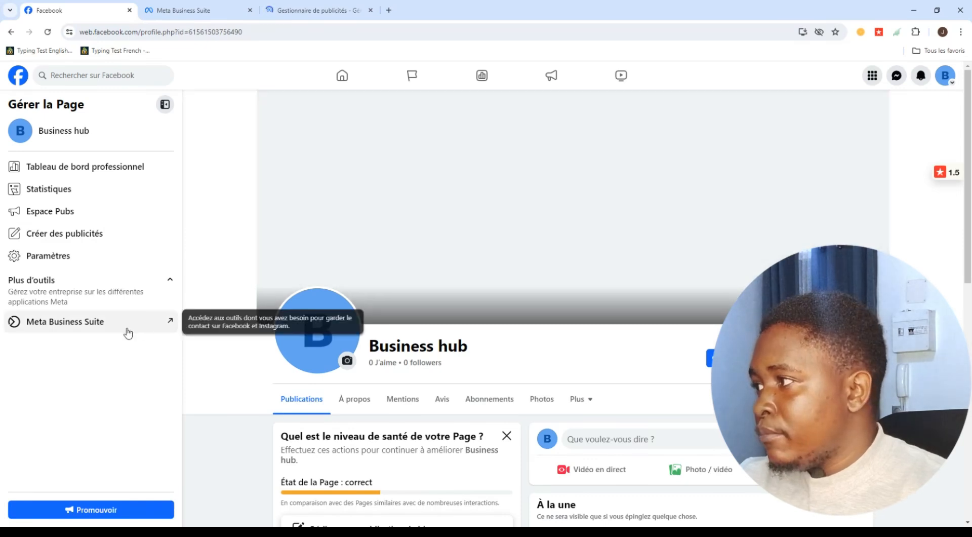
left_click(128, 332)
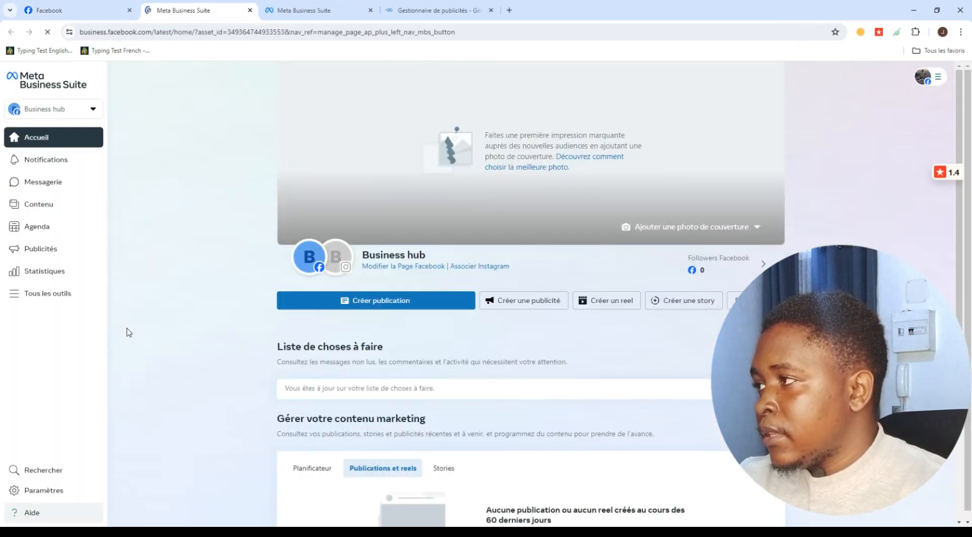
- Look over the Business Suite tools, then switch to the ads manager and open the business settings (Paramètres d'entreprise)
left_click(18, 299)
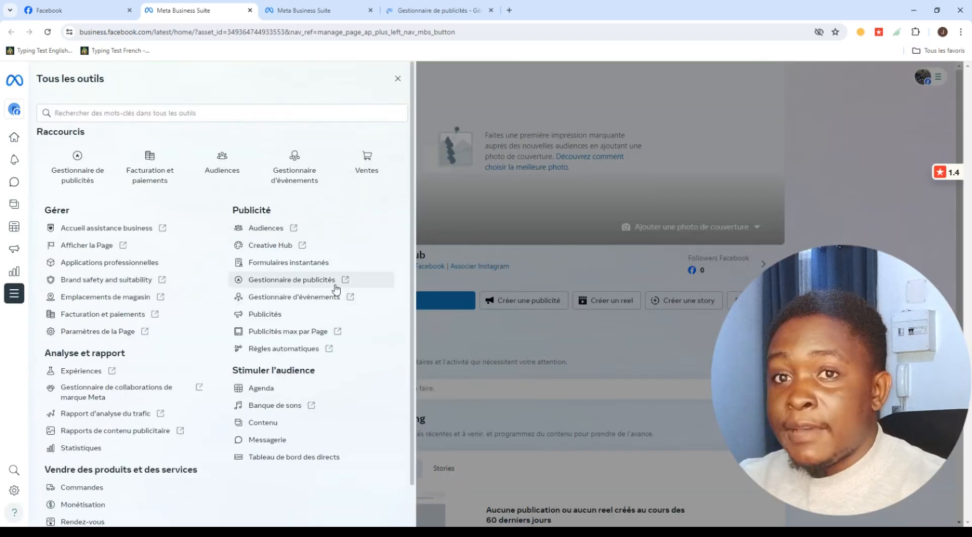
left_click(452, 6)
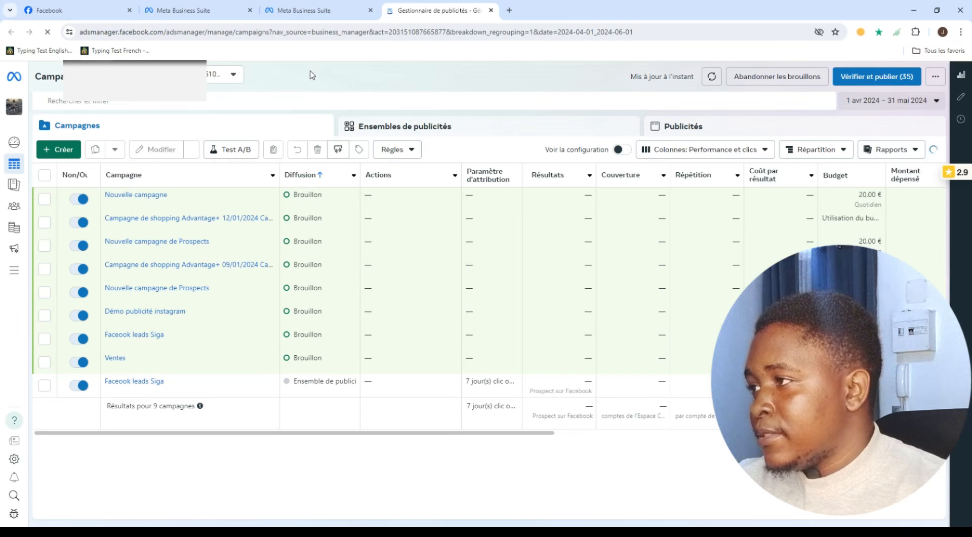
mouse_move(8, 238)
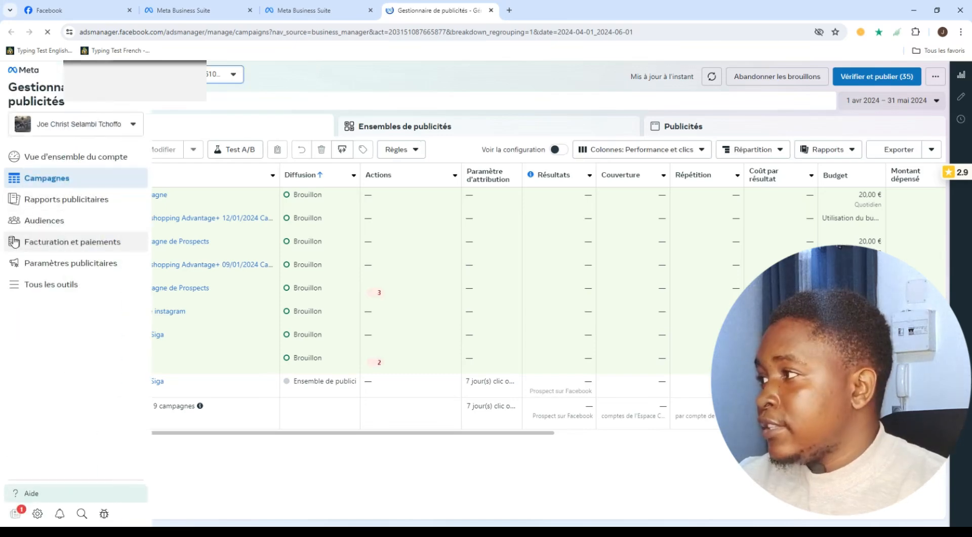
left_click(8, 290)
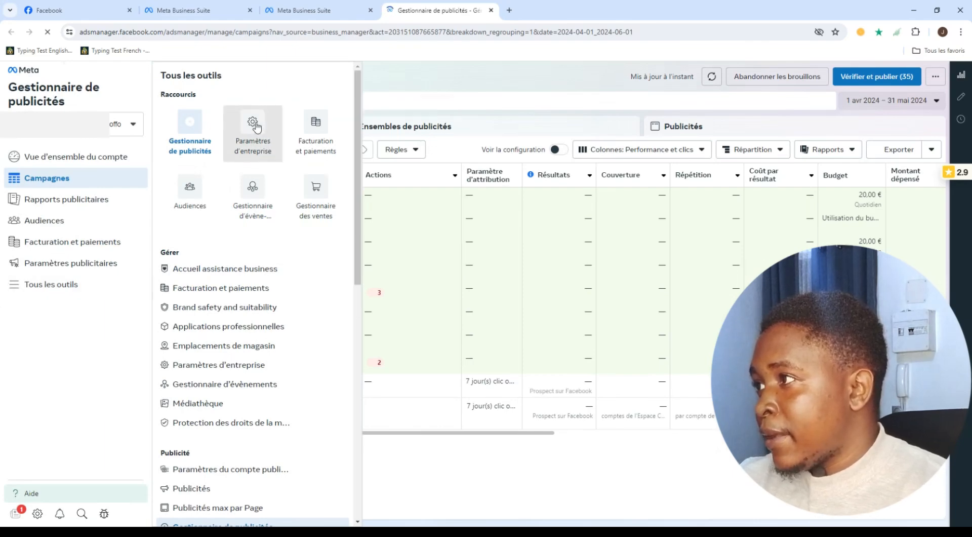
left_click(248, 145)
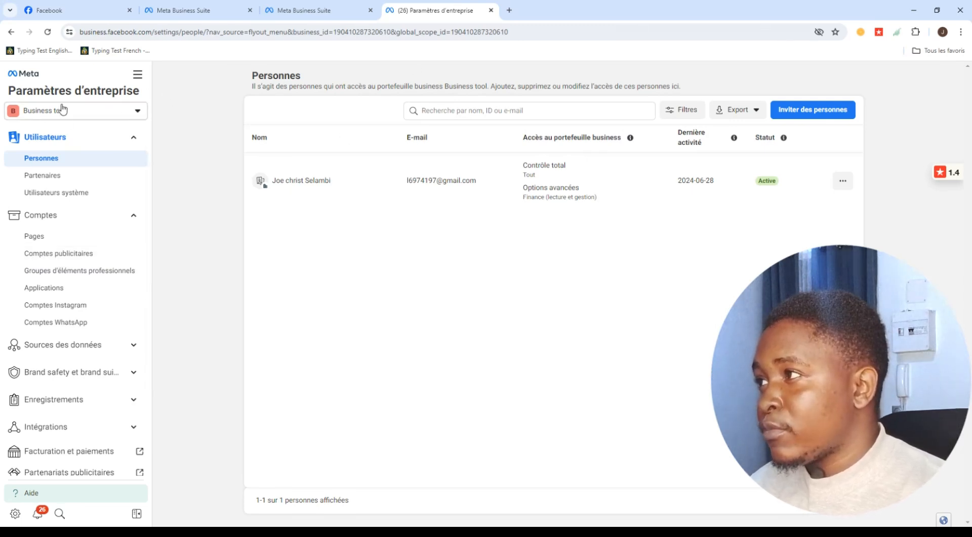
- Return to Meta Business Suite and check the portfolio list's option for creating a business portfolio
left_click(304, 10)
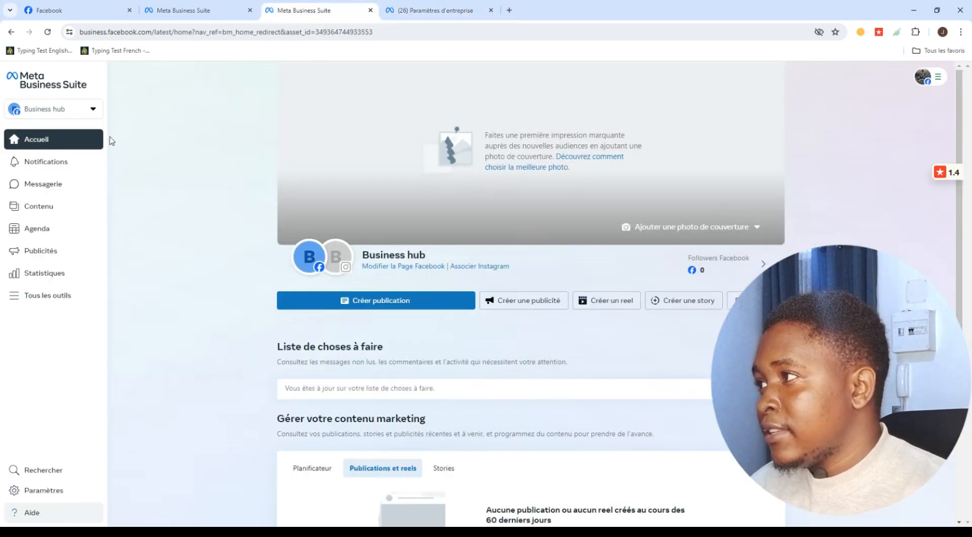
left_click(80, 108)
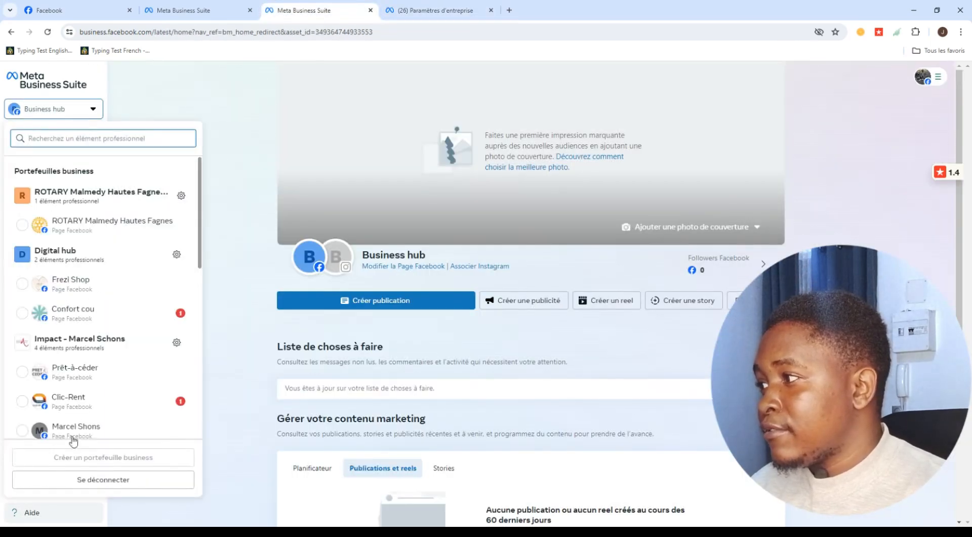
mouse_move(78, 463)
- Go back to the business settings and examine the options for adding an ad account to the Business tool portfolio
left_click(434, 9)
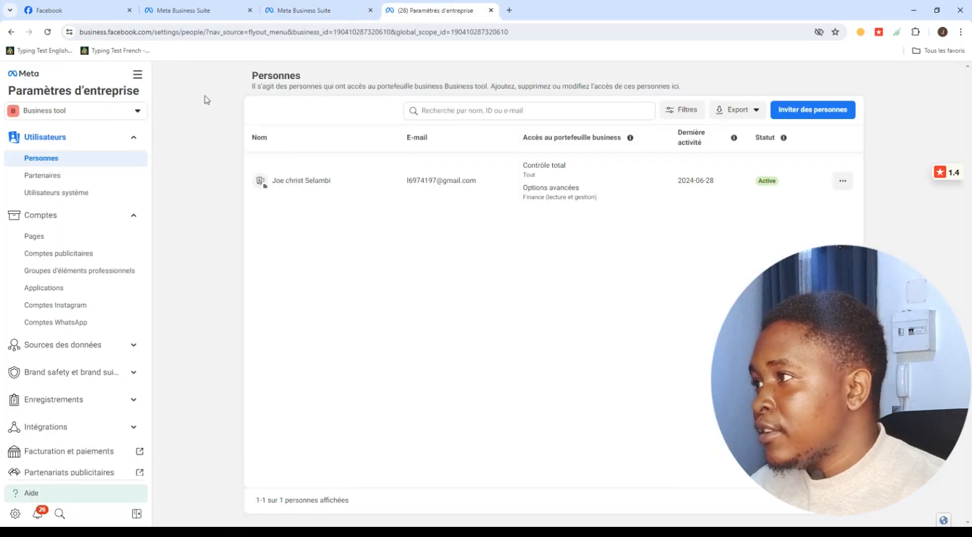
left_click(60, 259)
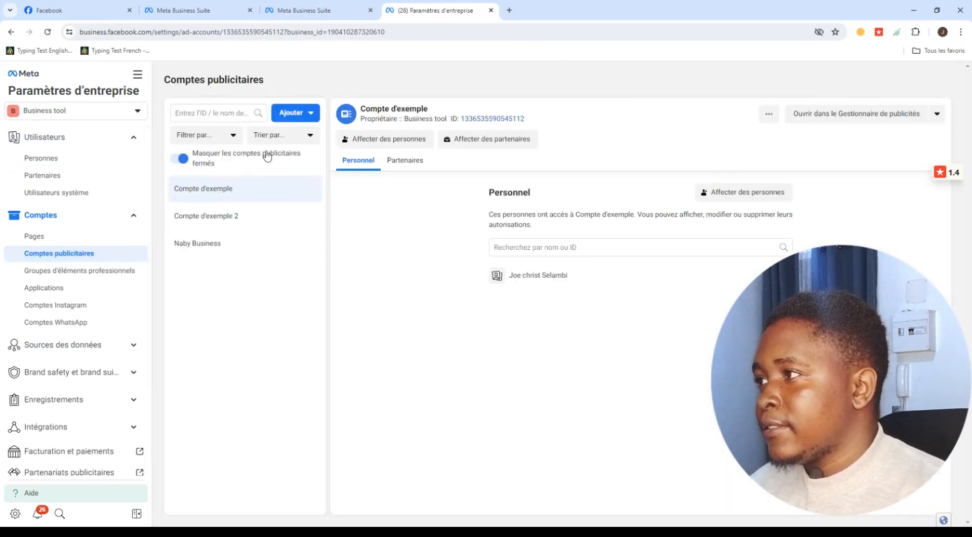
left_click(303, 114)
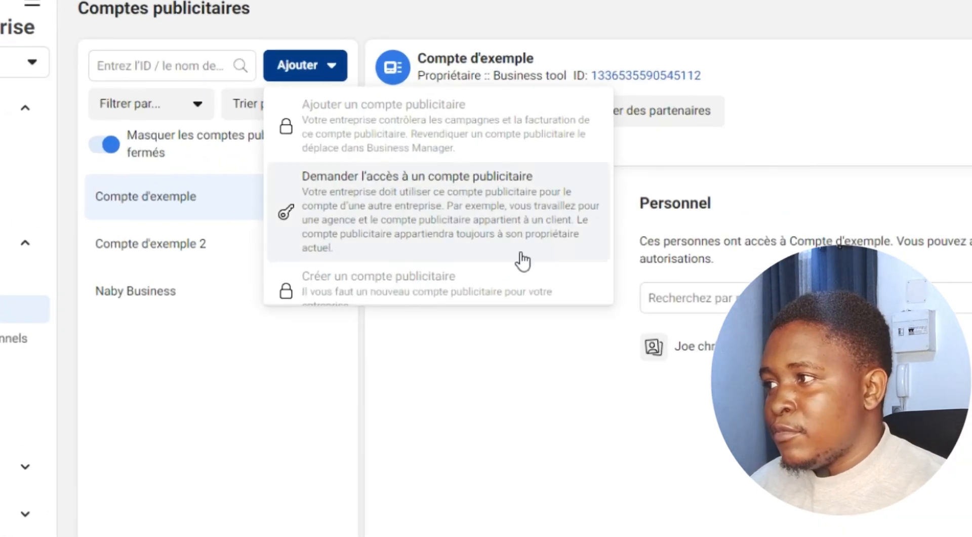
scroll(361, 232, "down", 1)
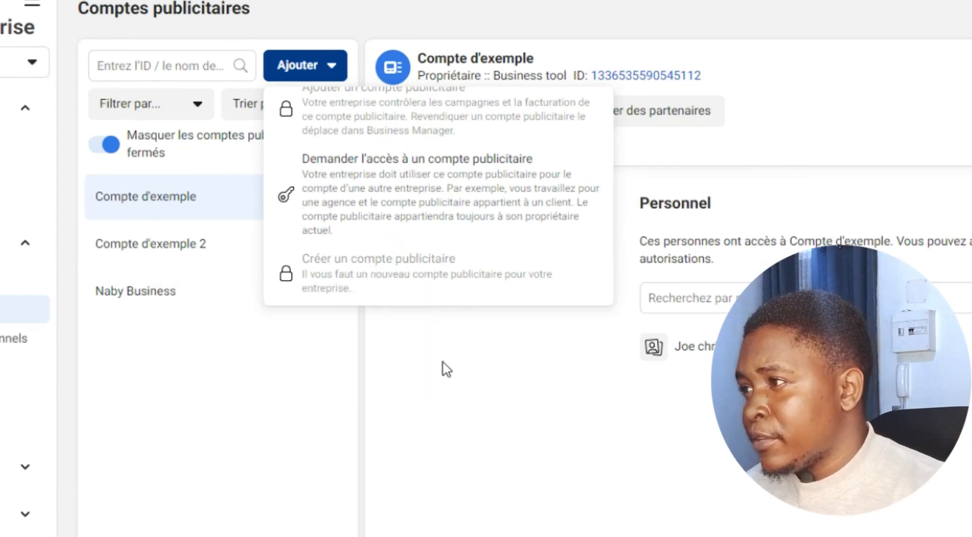
left_click(420, 410)
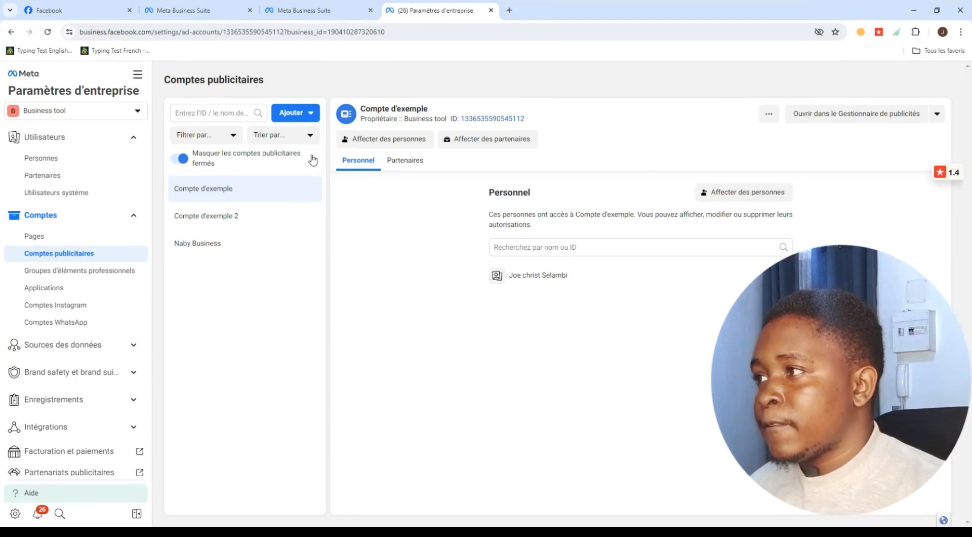
- Open the ad account Compte d'exemple 2 in the ads manager, start a new campaign and review the campaign objectives
left_click(906, 117)
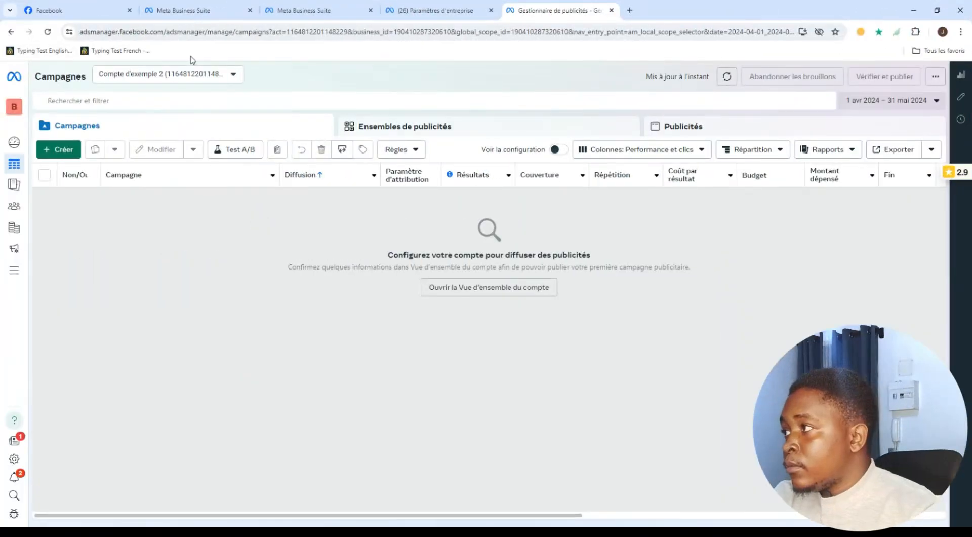
left_click(65, 152)
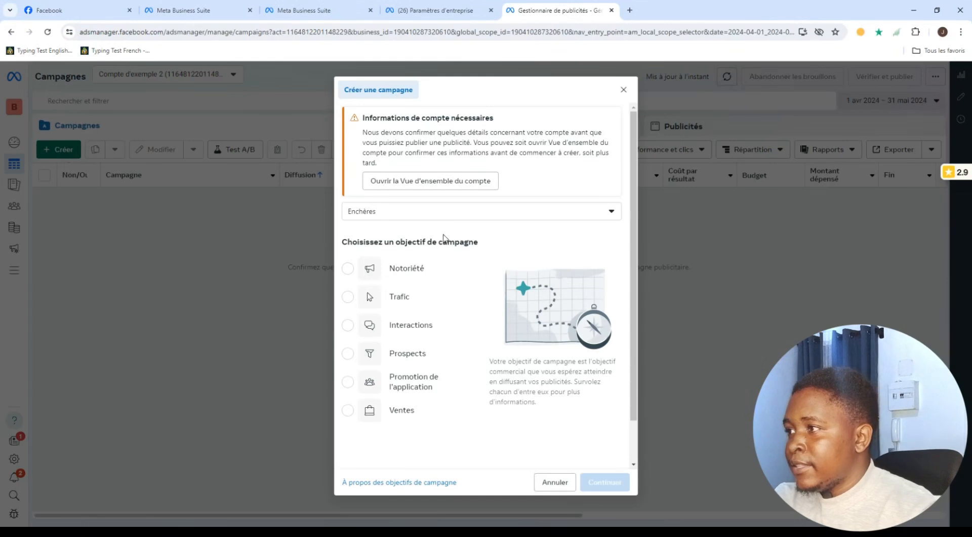
mouse_move(406, 315)
scroll(410, 316, "down", 1)
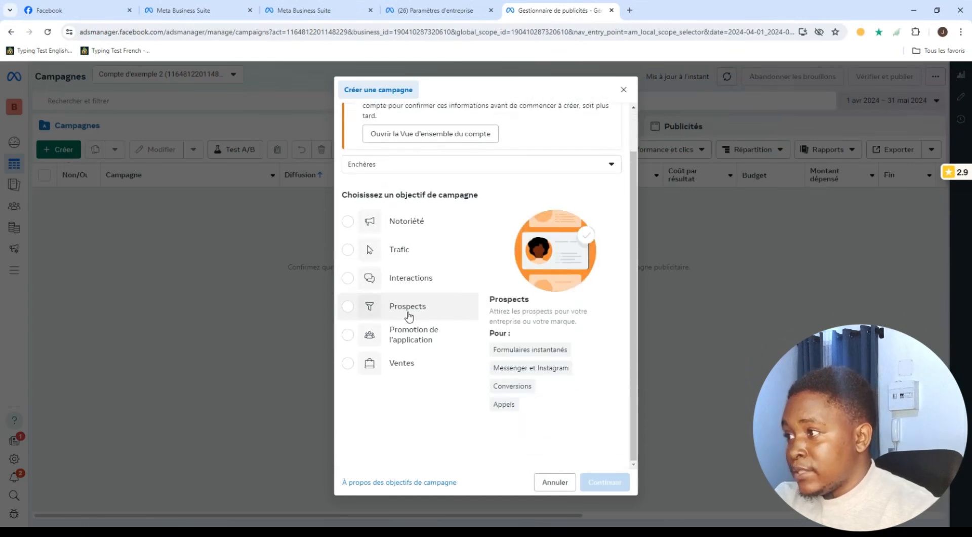
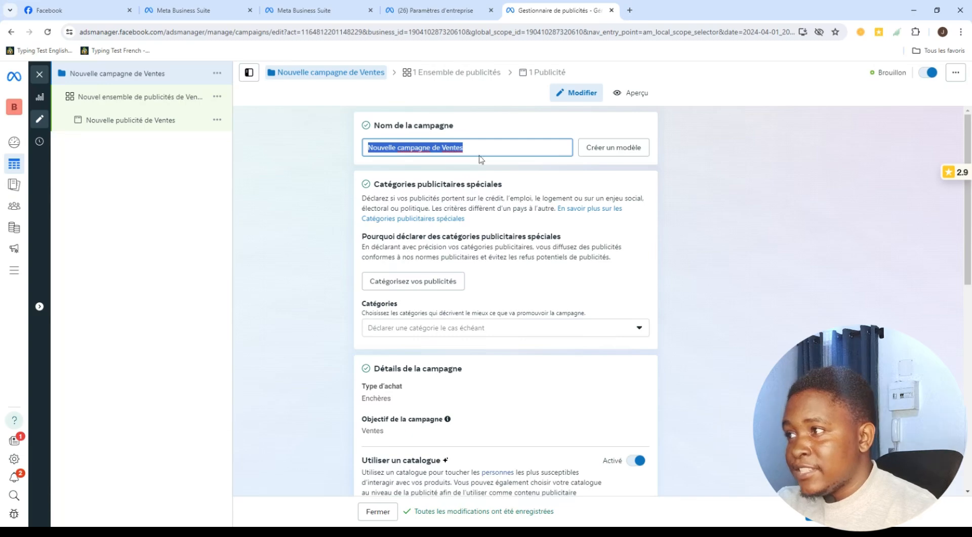
- Name the sales campaign Campagne 1 and turn off the use of a catalogue in its campaign details
type("C")
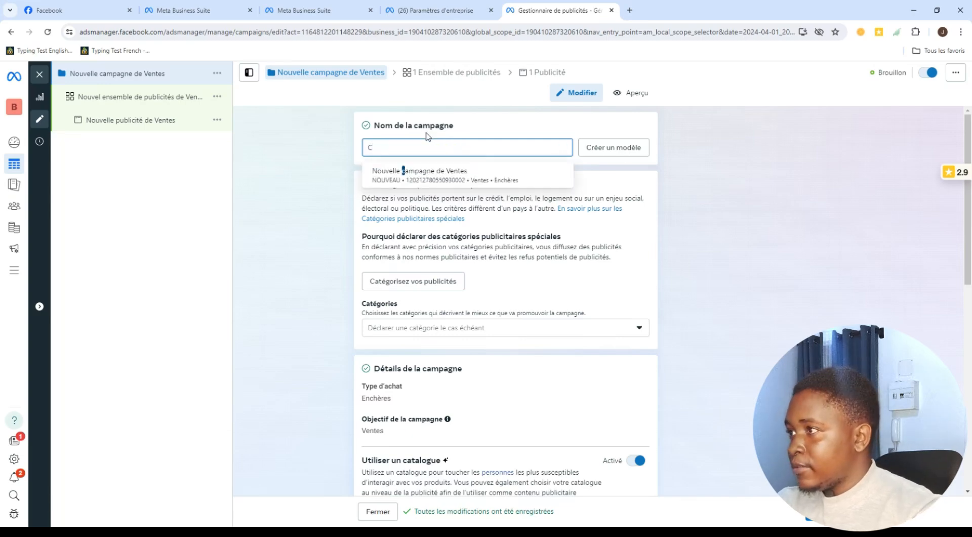
type("ampagne 1")
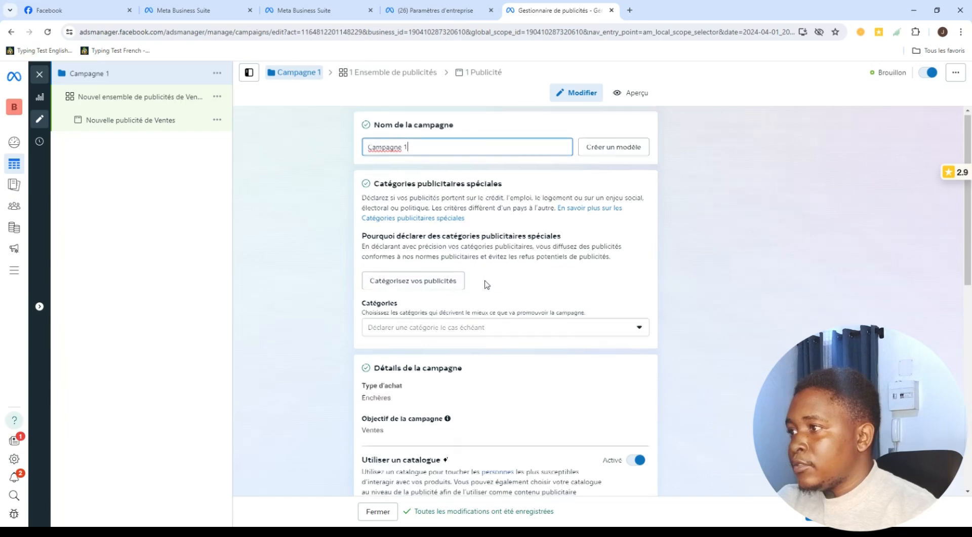
scroll(484, 282, "down", 4)
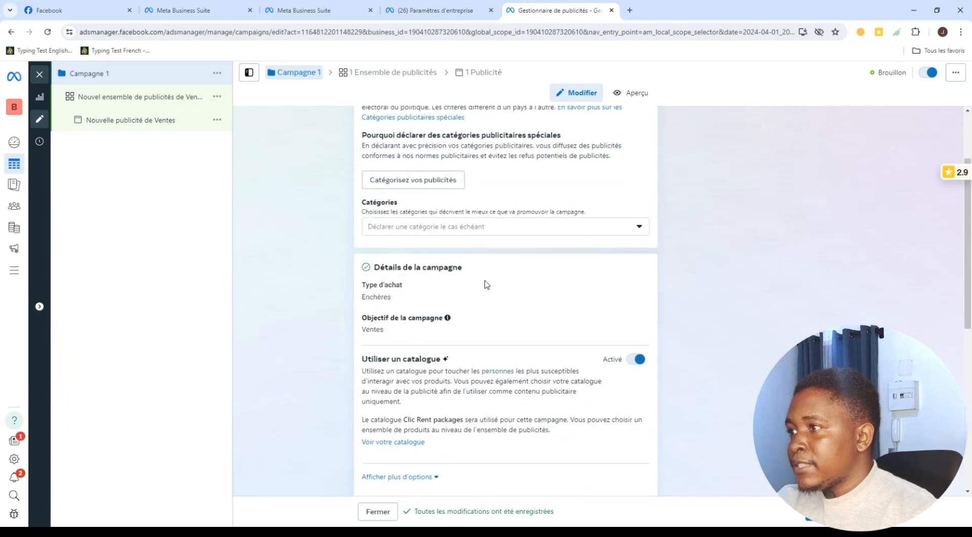
scroll(484, 284, "up", 2)
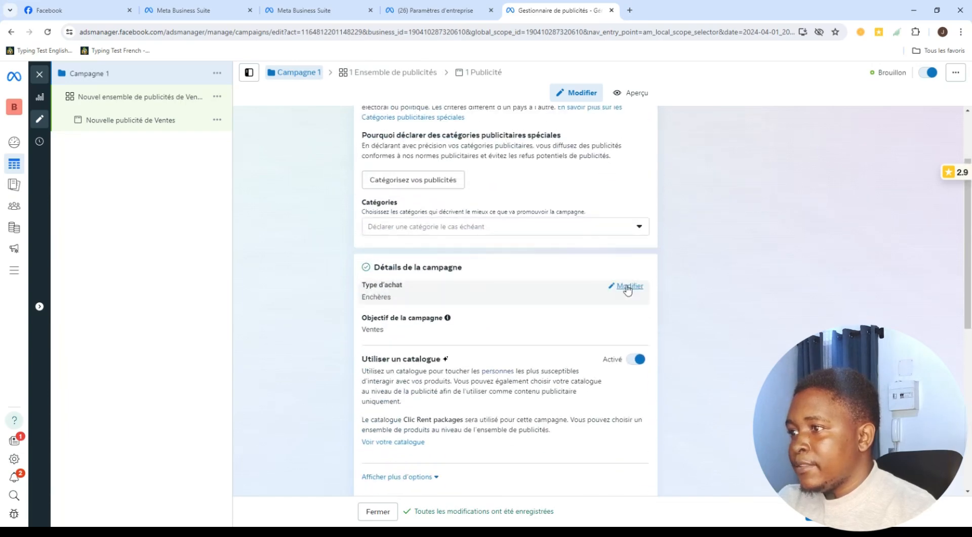
scroll(446, 257, "down", 2)
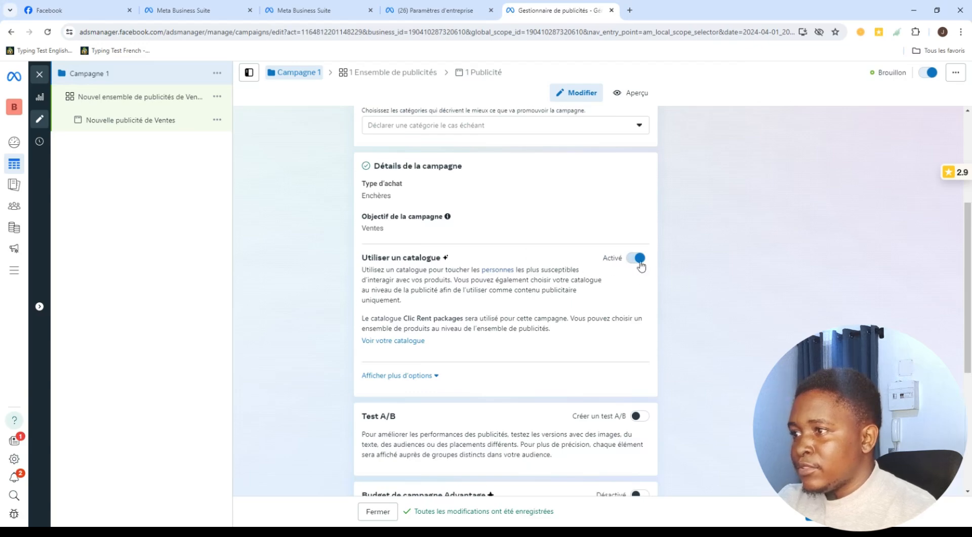
left_click(637, 258)
- Try turning on the Advantage campaign budget and switch it back off
scroll(629, 340, "down", 4)
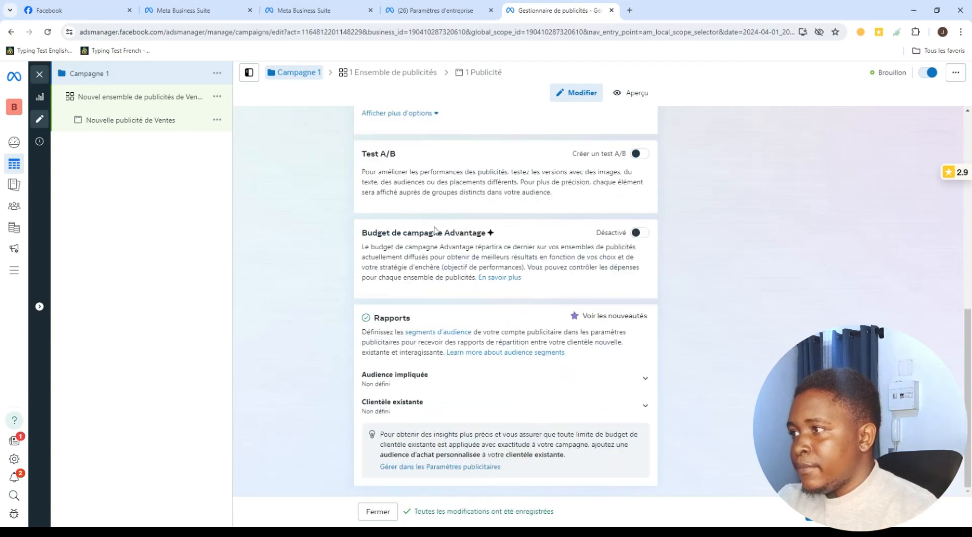
left_click(640, 234)
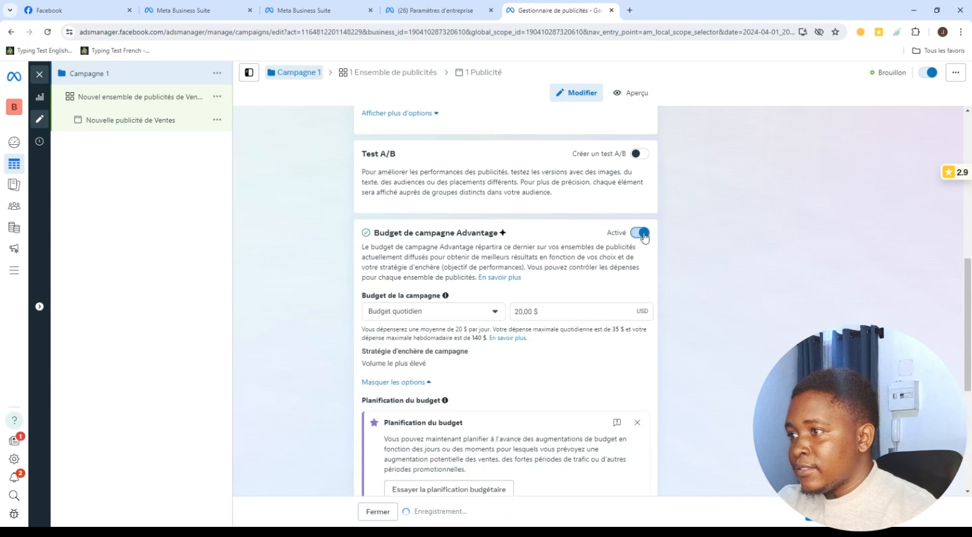
left_click(640, 234)
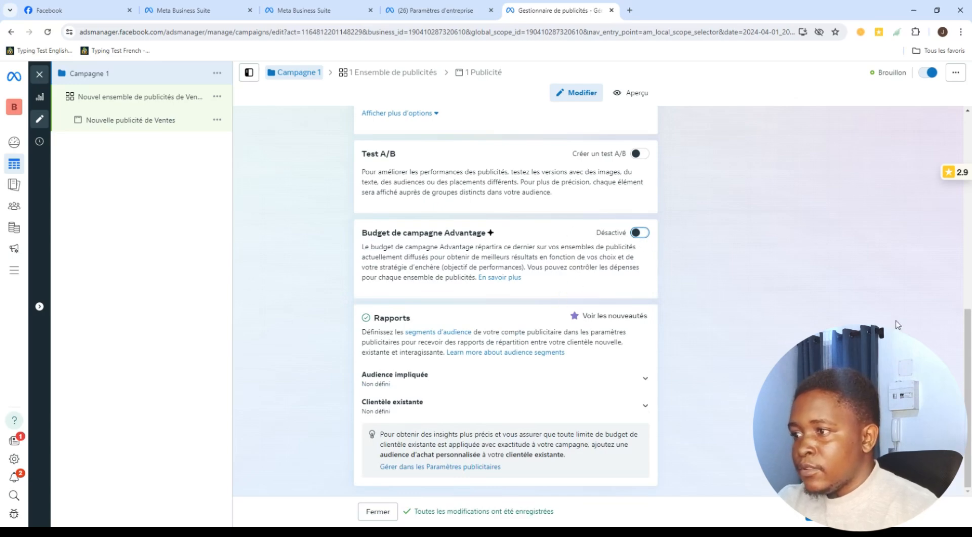
- Review the remaining settings of Campagne 1 and open its ad set, Nouvel ensemble de publicités de Ventes
scroll(559, 260, "up", 5)
scroll(559, 260, "down", 3)
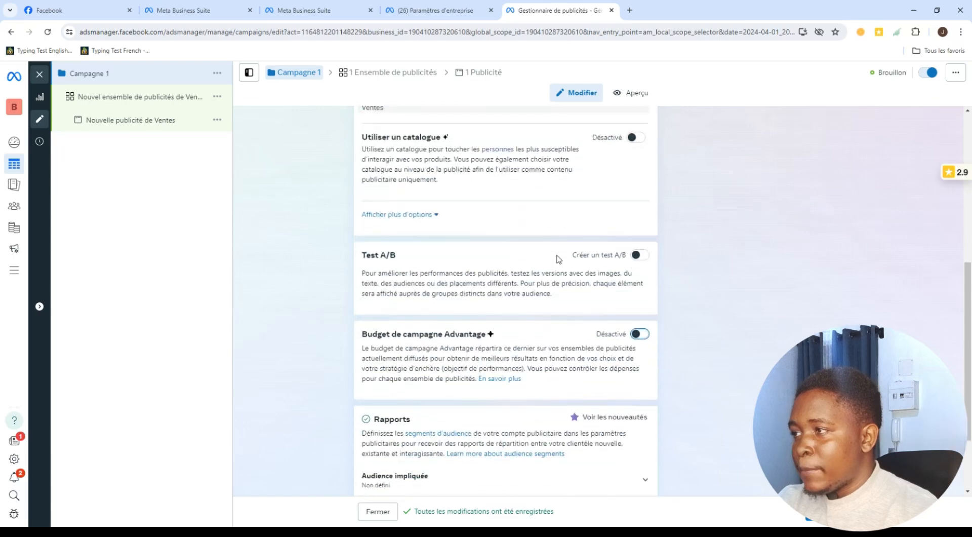
scroll(559, 260, "down", 1)
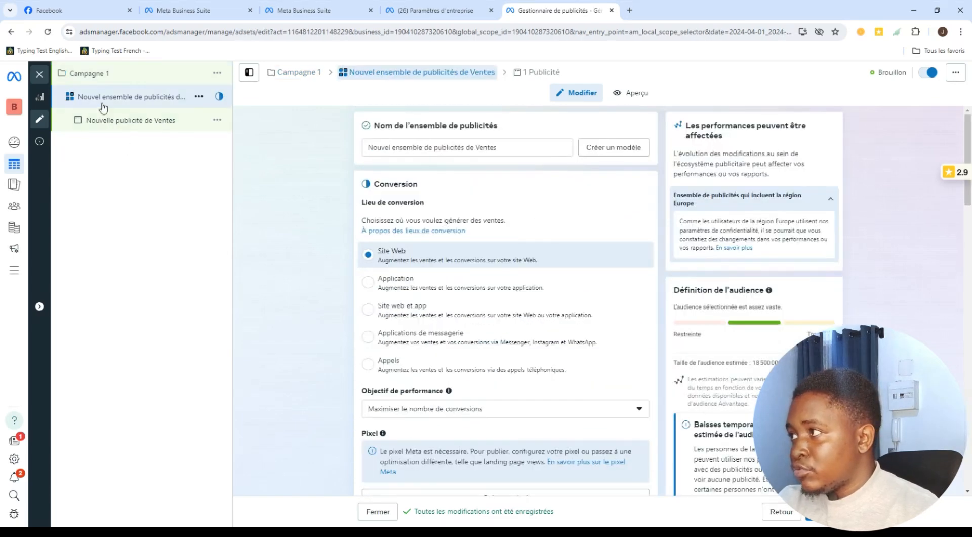
- Rename the ad set as Ensemble 1 and review its conversion location options
triple_click(501, 147)
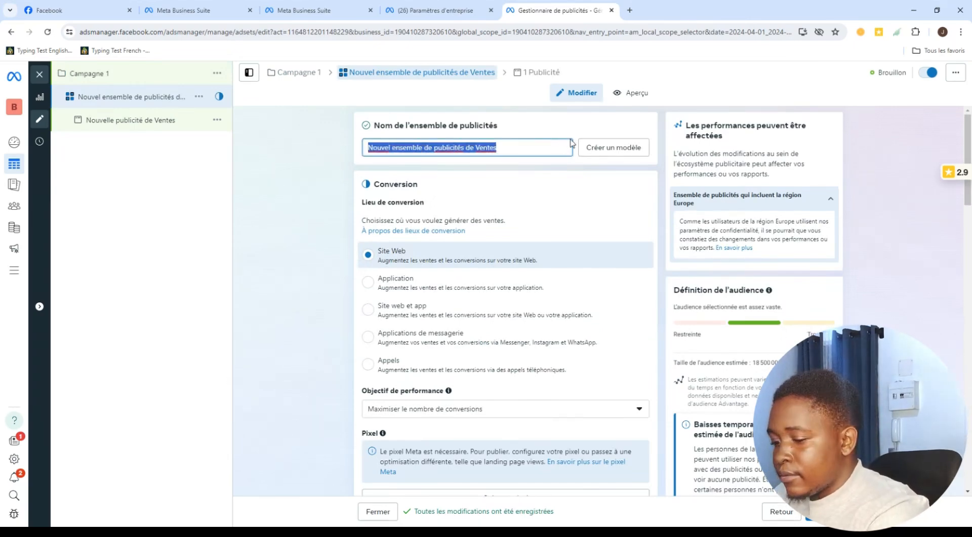
type("Ense")
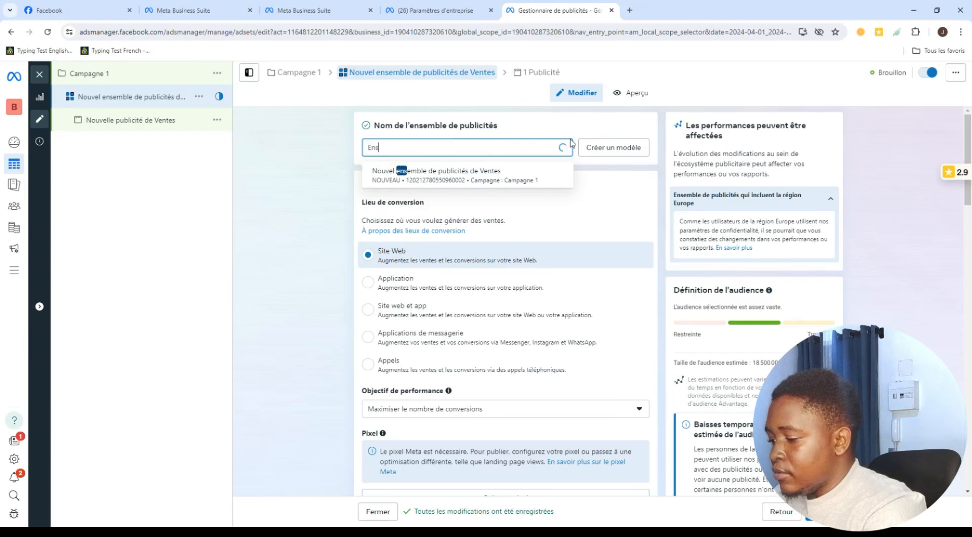
type("mble 1")
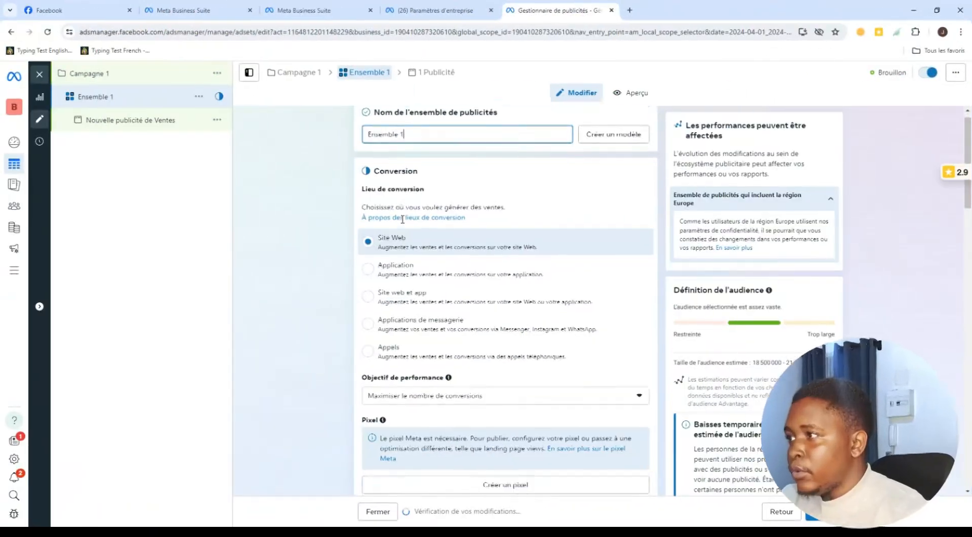
scroll(402, 218, "down", 1)
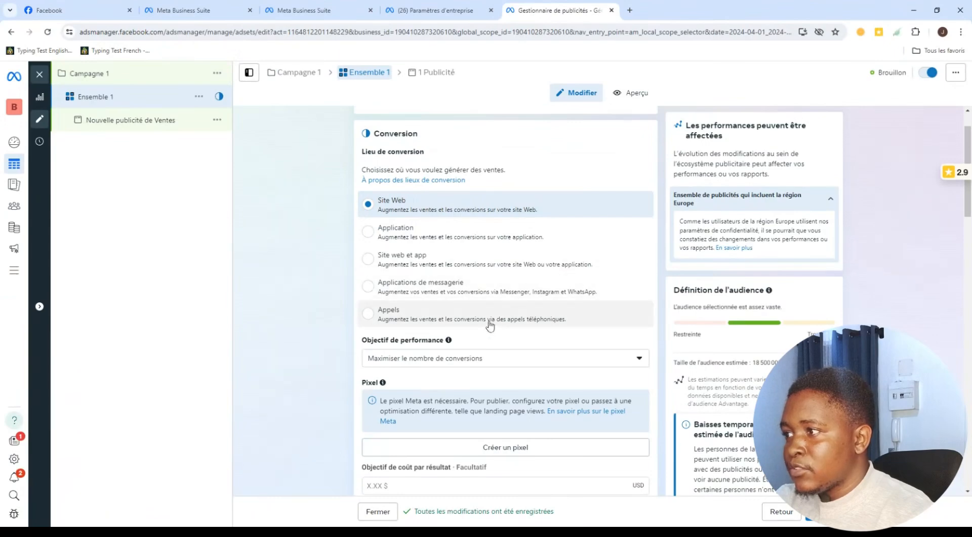
scroll(389, 263, "up", 1)
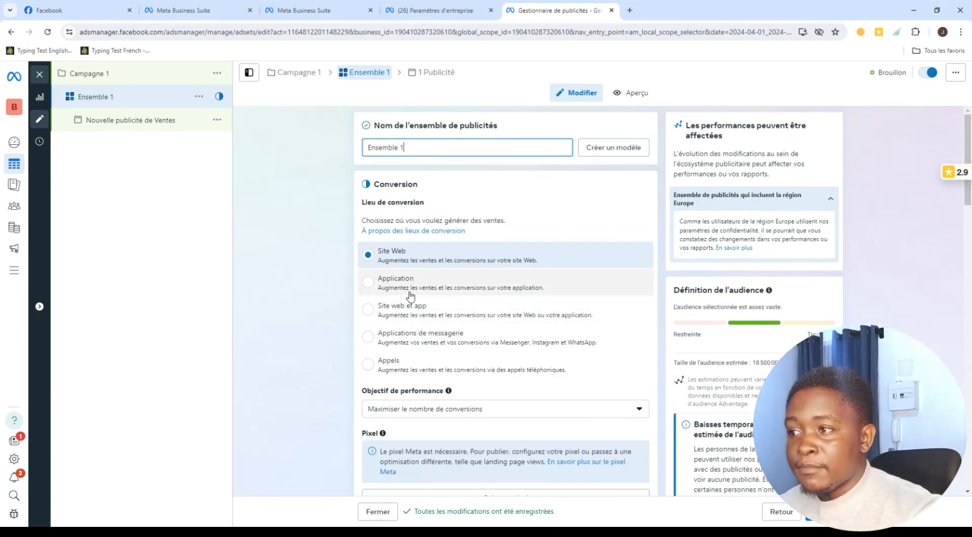
- Try Applications de messagerie as the conversion location, review its Page and messaging app options, and switch back to Site Web
left_click(429, 344)
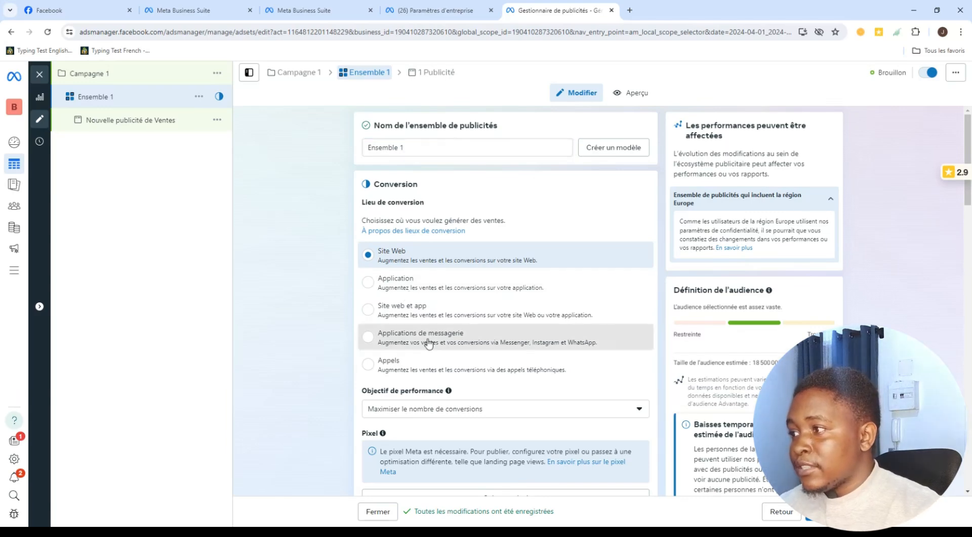
scroll(436, 338, "down", 3)
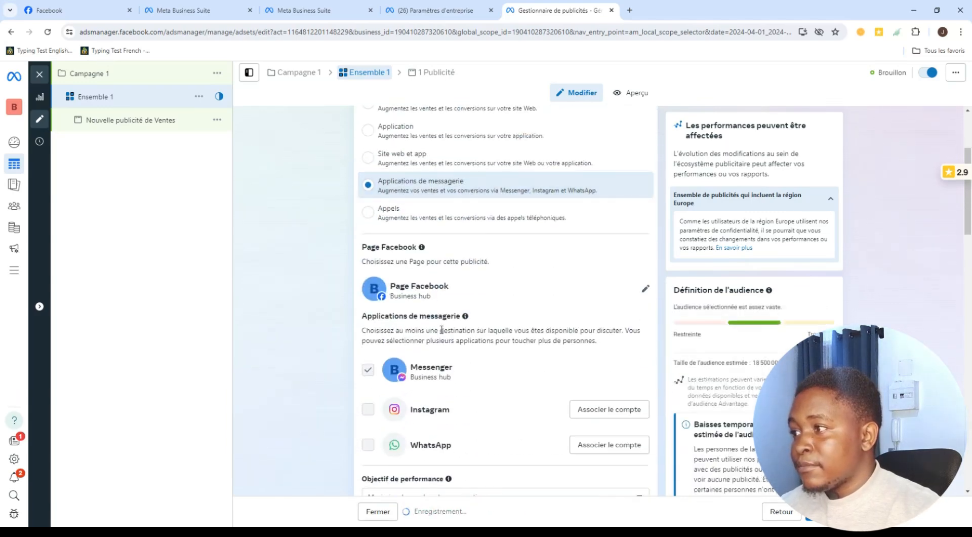
scroll(440, 334, "down", 1)
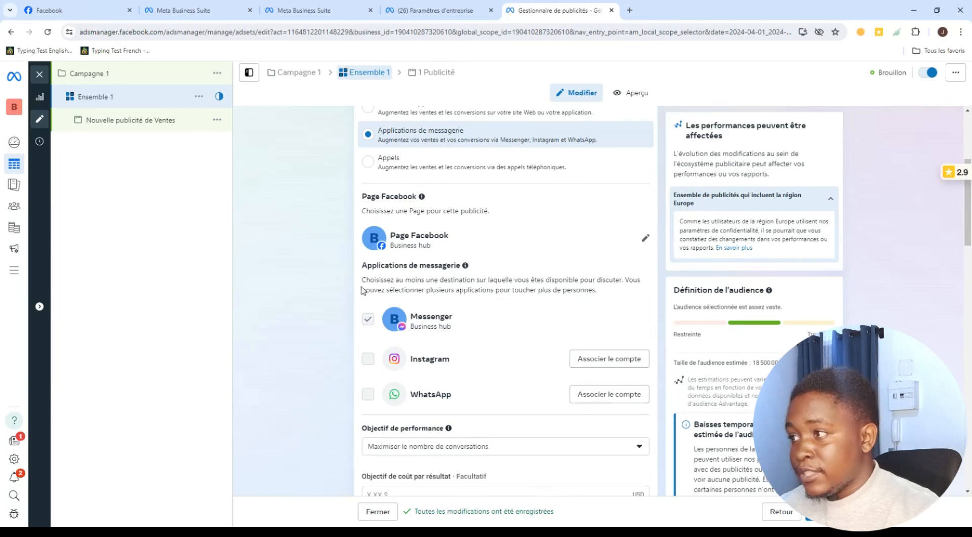
scroll(413, 204, "up", 1)
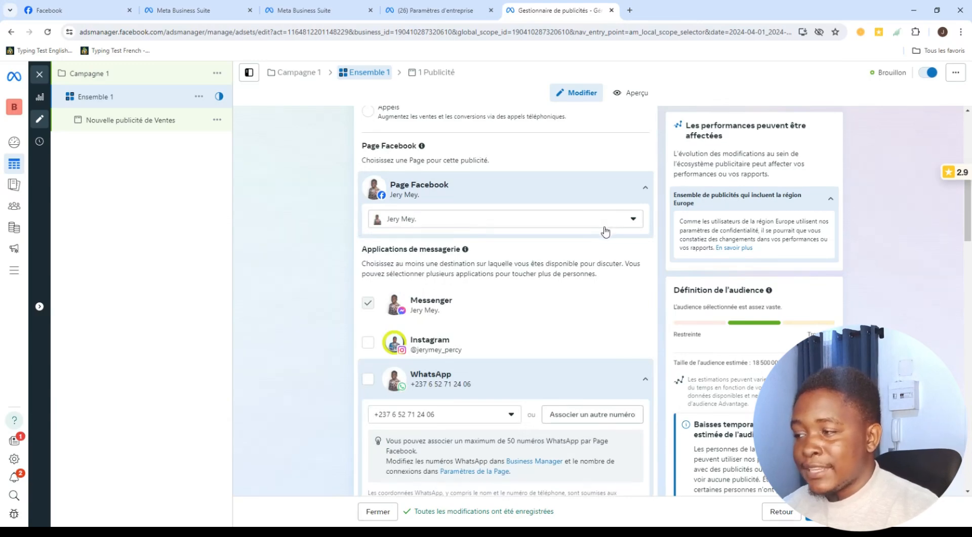
scroll(606, 232, "up", 5)
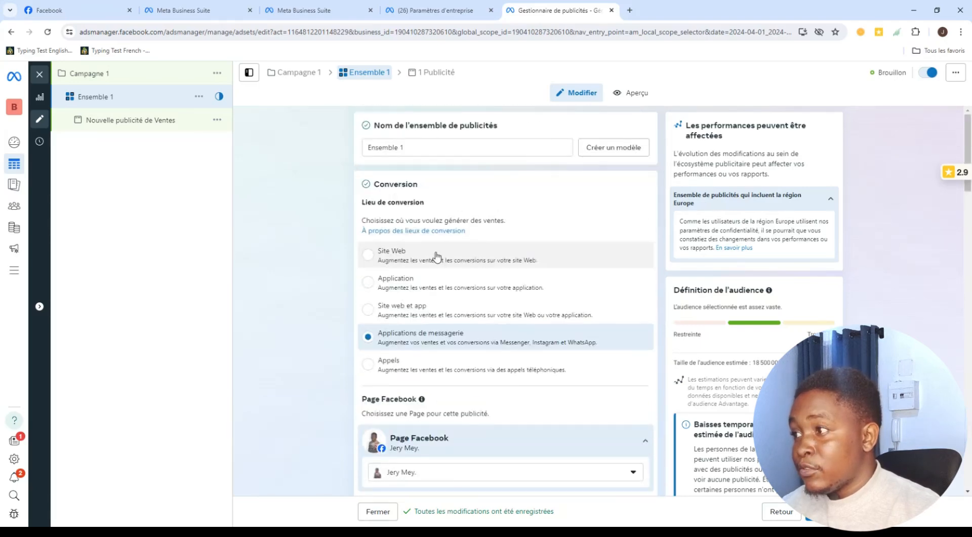
left_click(420, 255)
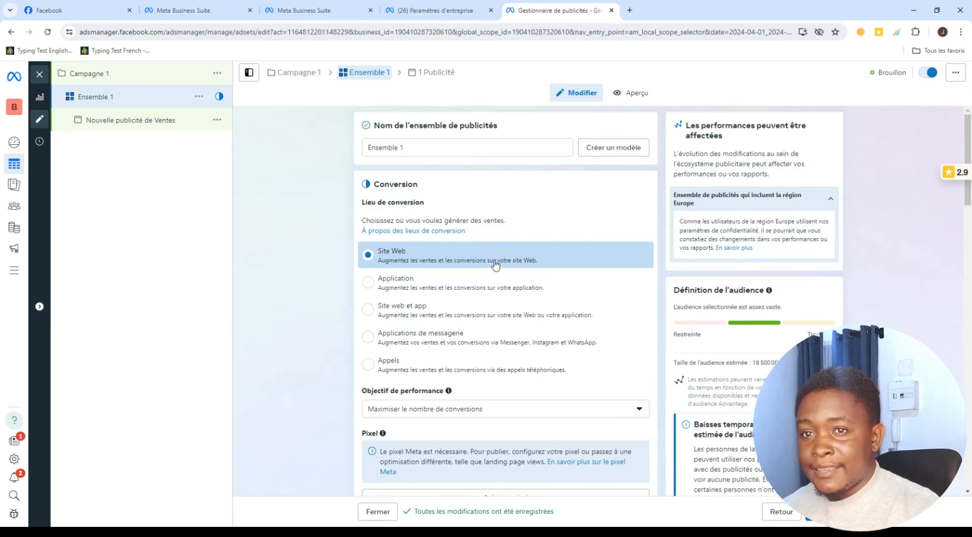
- Try Appels as the conversion location, review its settings, and return the selection to Site Web
scroll(495, 263, "down", 3)
left_click(373, 217)
scroll(393, 214, "up", 3)
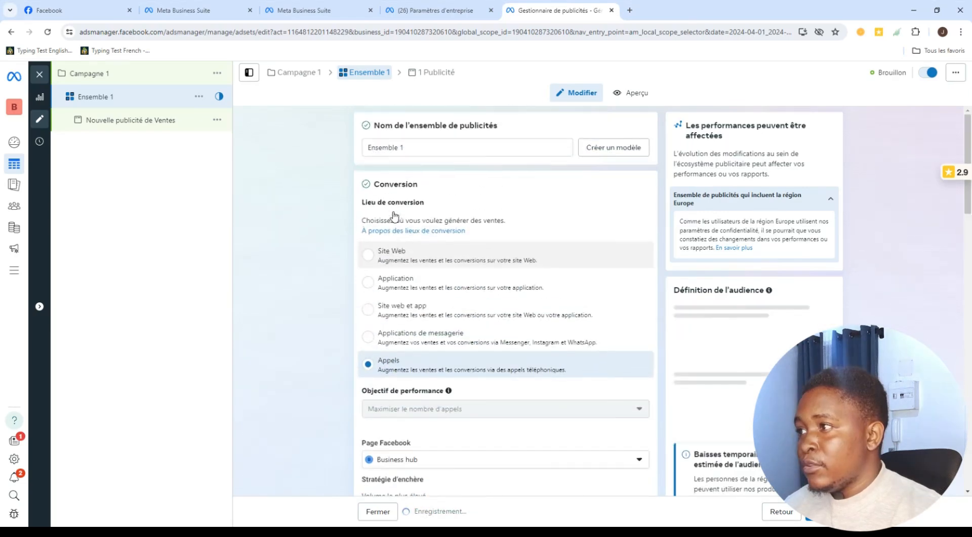
scroll(399, 223, "down", 6)
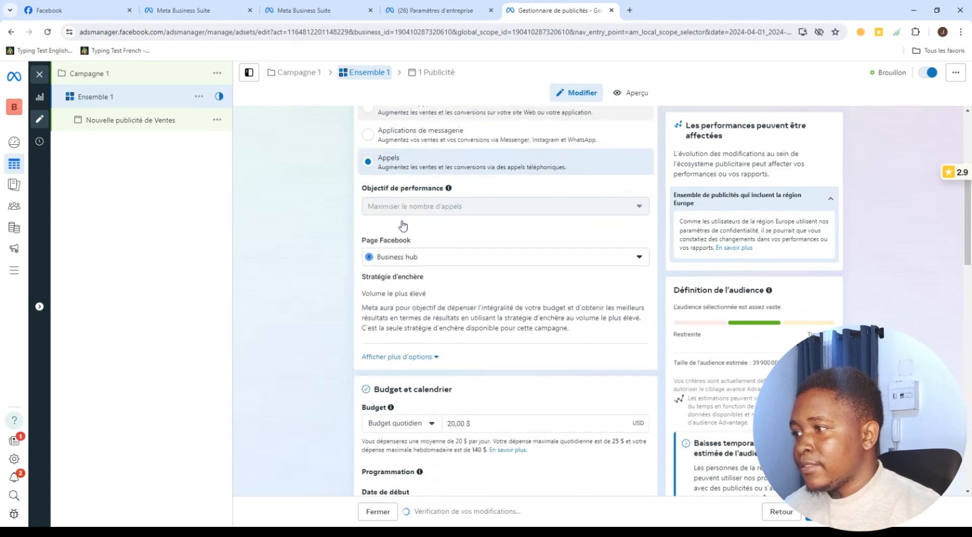
scroll(402, 224, "up", 3)
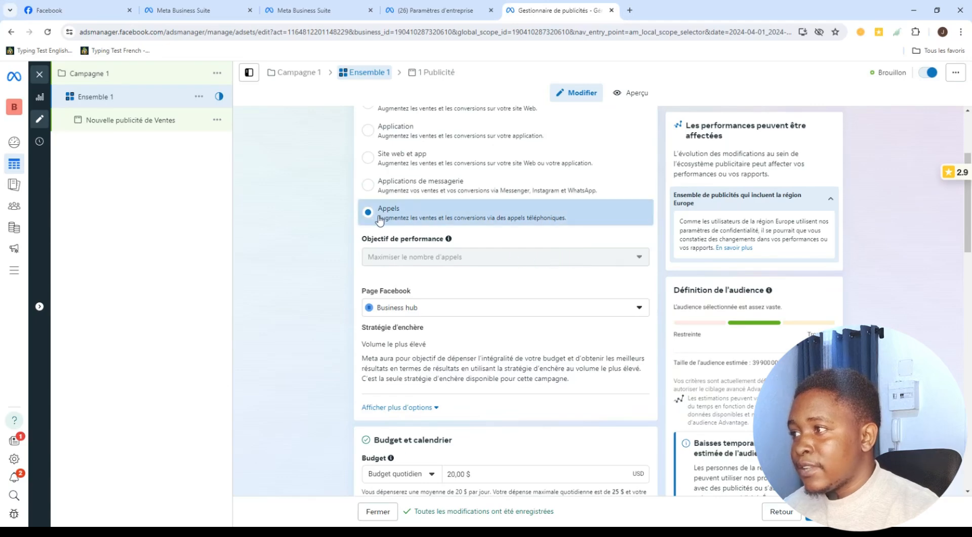
scroll(380, 220, "up", 3)
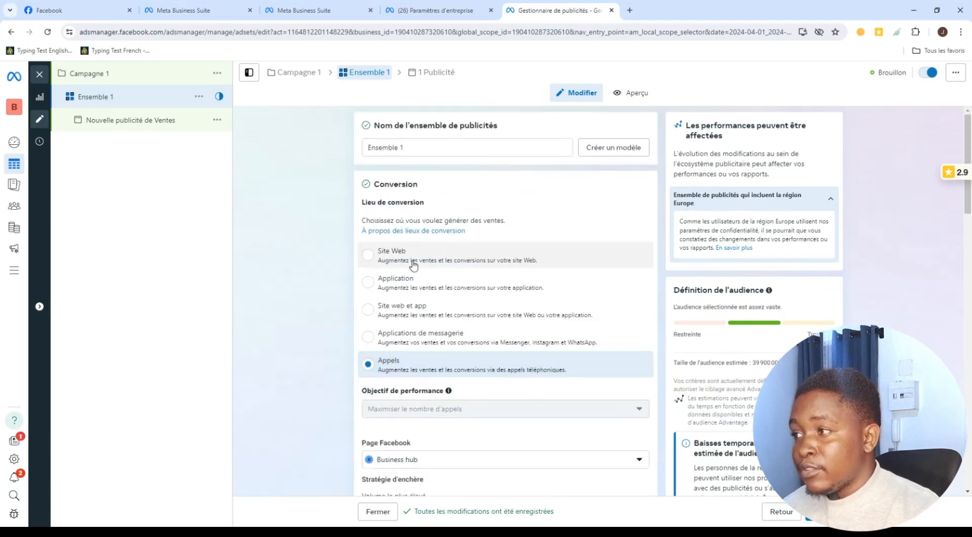
left_click(397, 258)
- Select Maximiser le nombre de conversions as the ad set's performance objective and check the pixel section
scroll(466, 256, "down", 3)
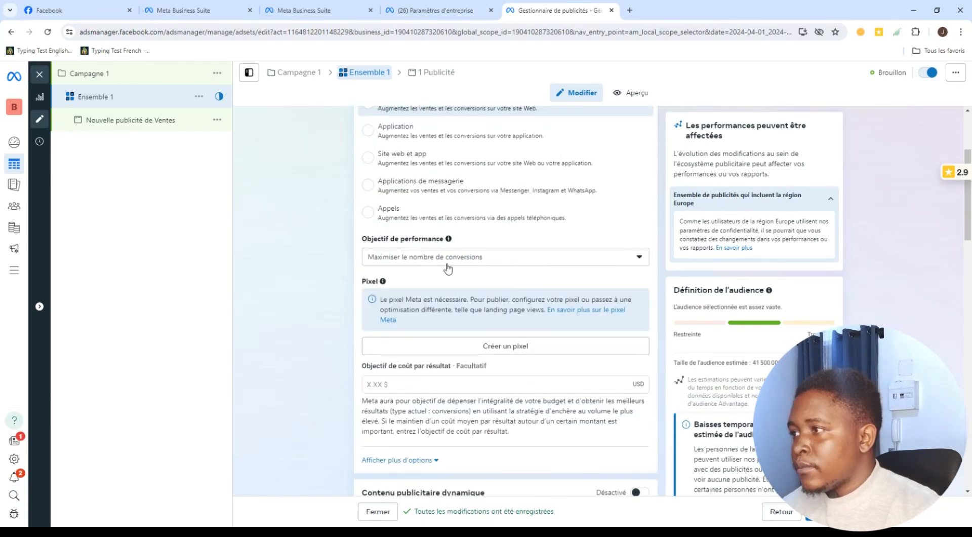
left_click(603, 262)
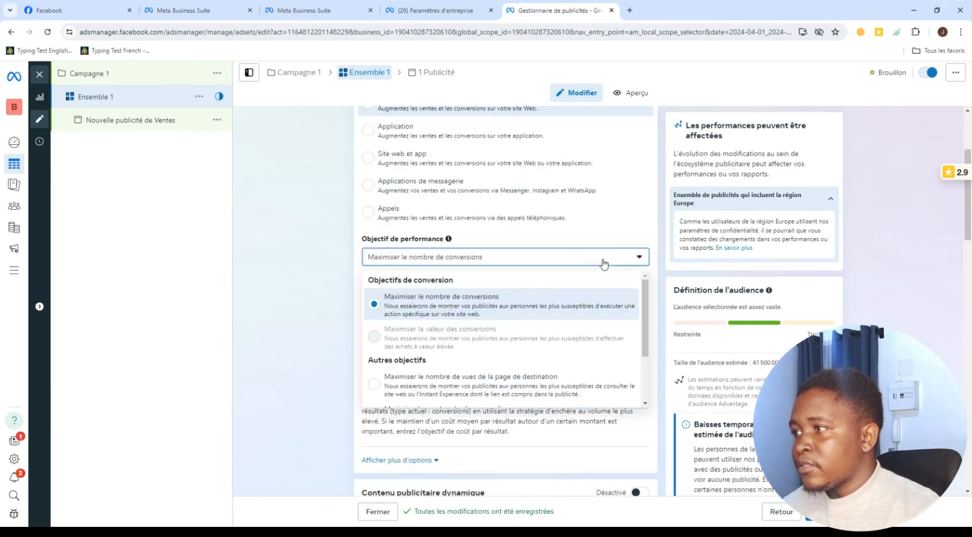
left_click(405, 314)
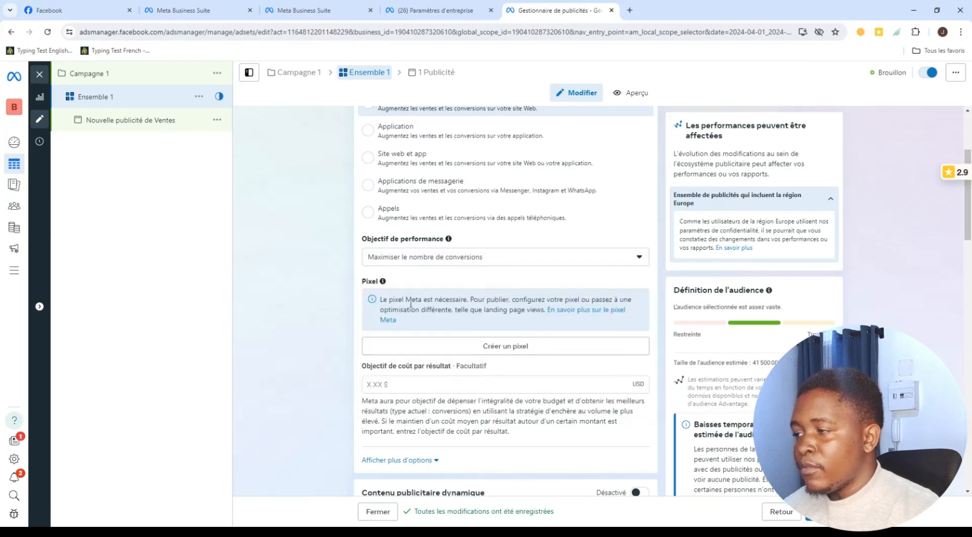
scroll(472, 279, "down", 2)
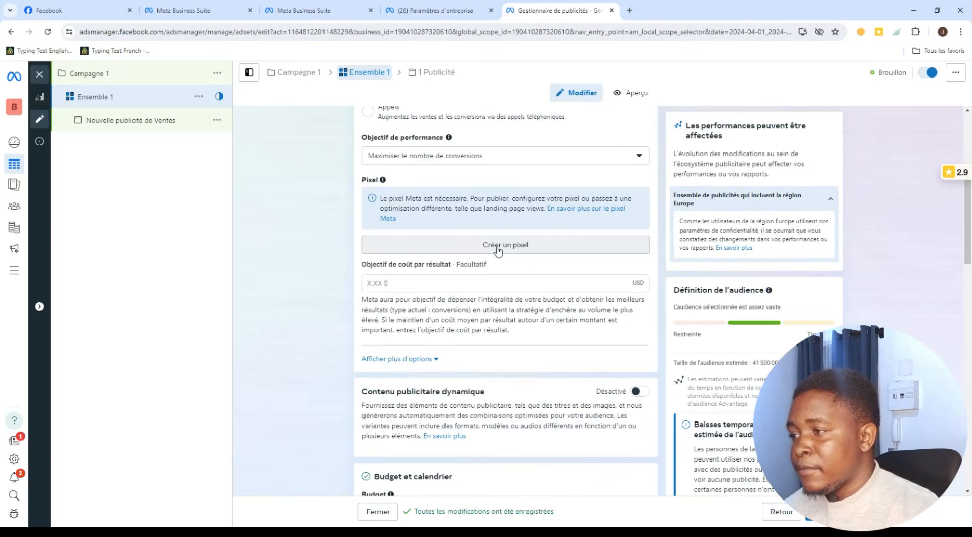
- Switch to the business settings and open the data sets from the Pixels page under the data sources
left_click(441, 10)
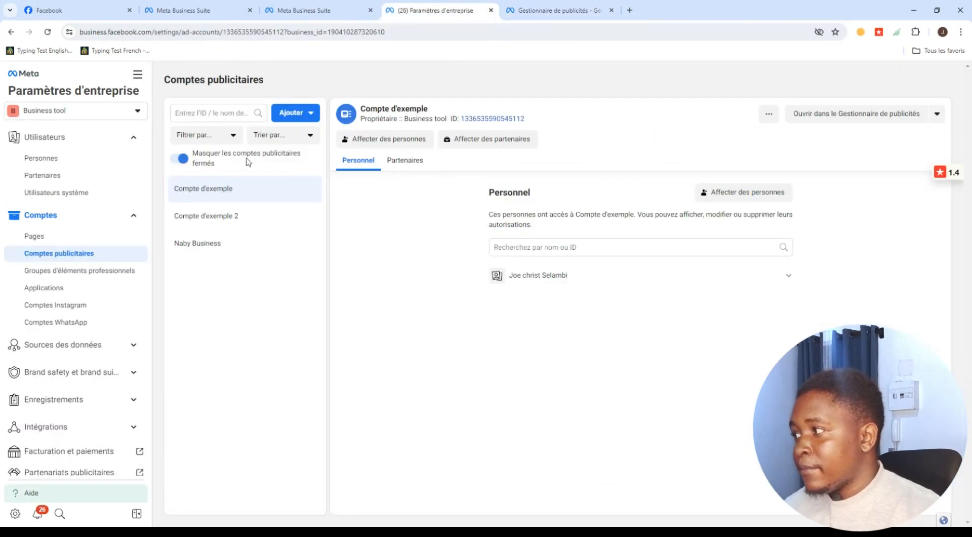
left_click(131, 347)
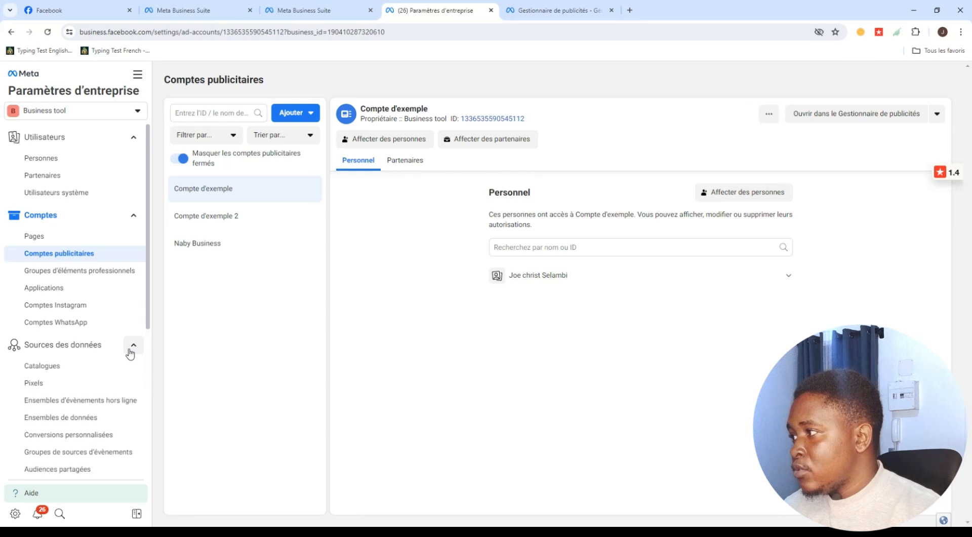
left_click(45, 386)
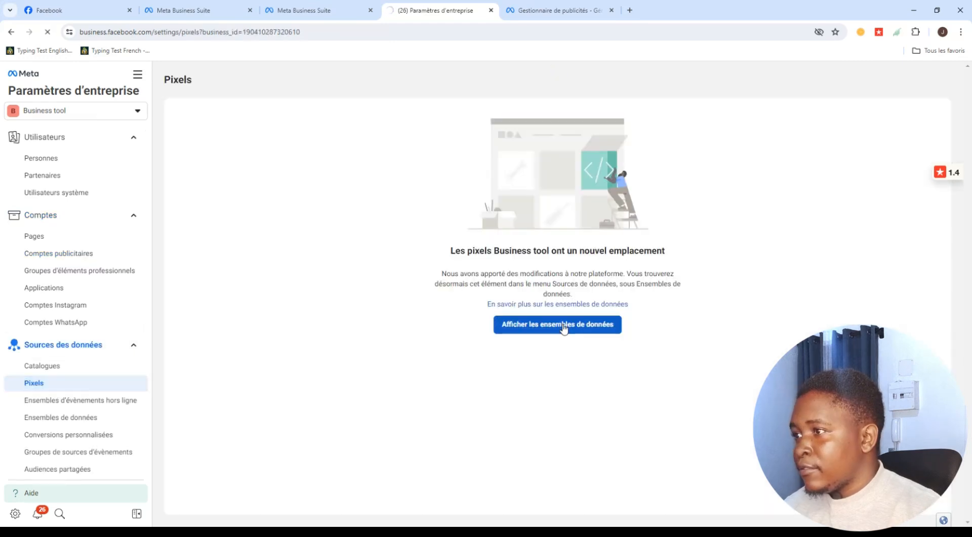
left_click(564, 328)
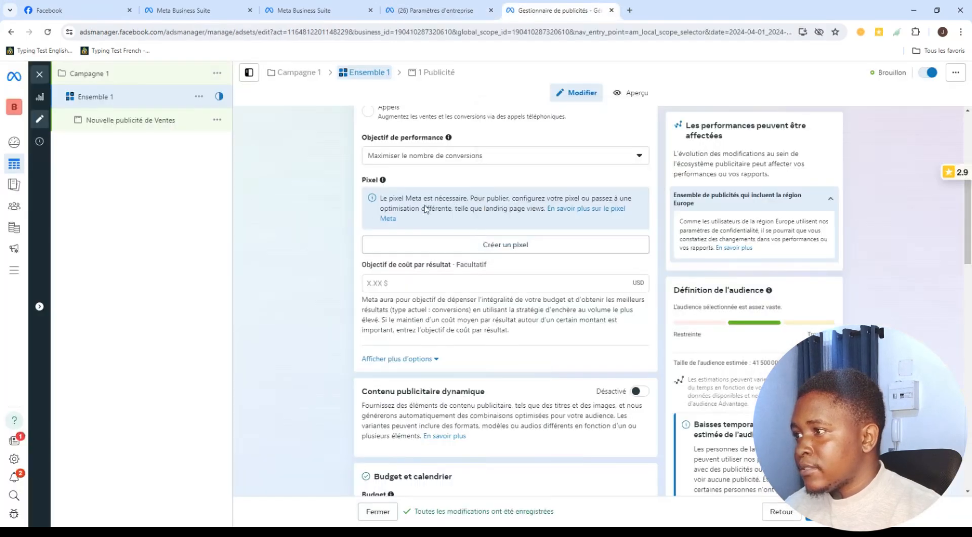
- Look at the pixel creation dialog without creating a pixel, check the data sets in the business settings and return to Ensemble 1
left_click(487, 245)
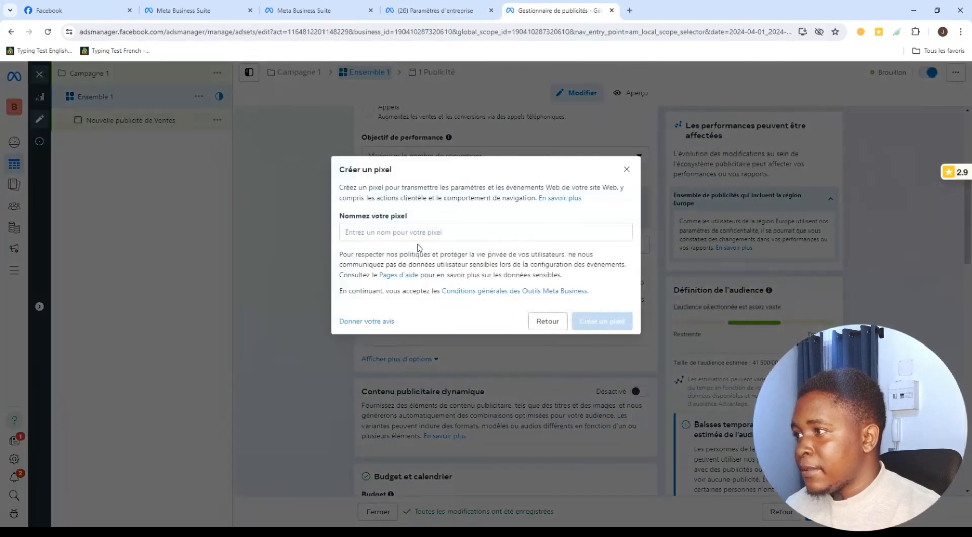
left_click(563, 323)
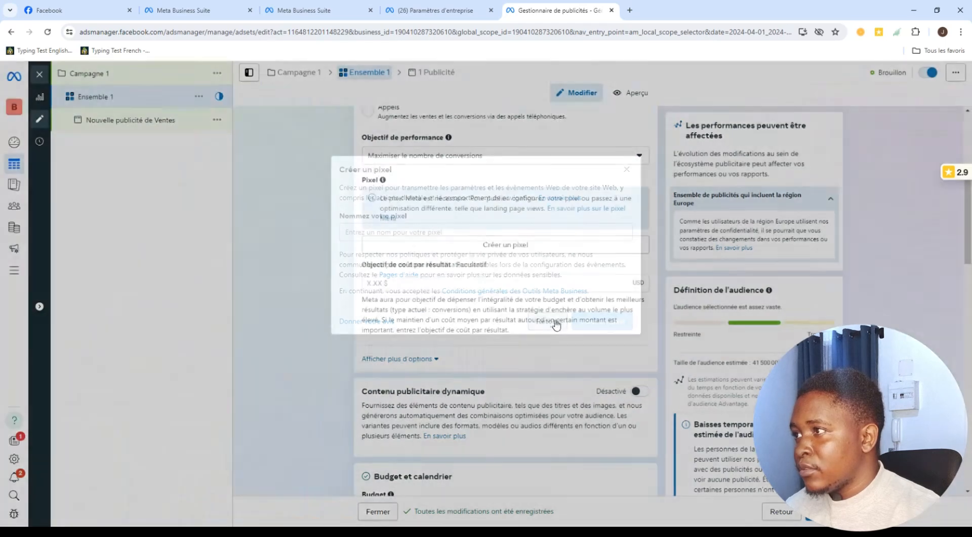
left_click(435, 10)
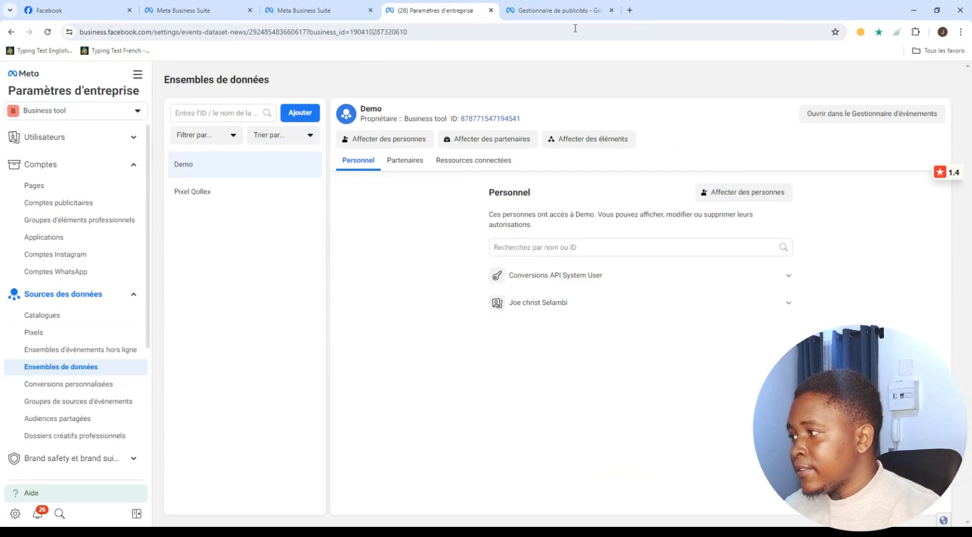
left_click(584, 4)
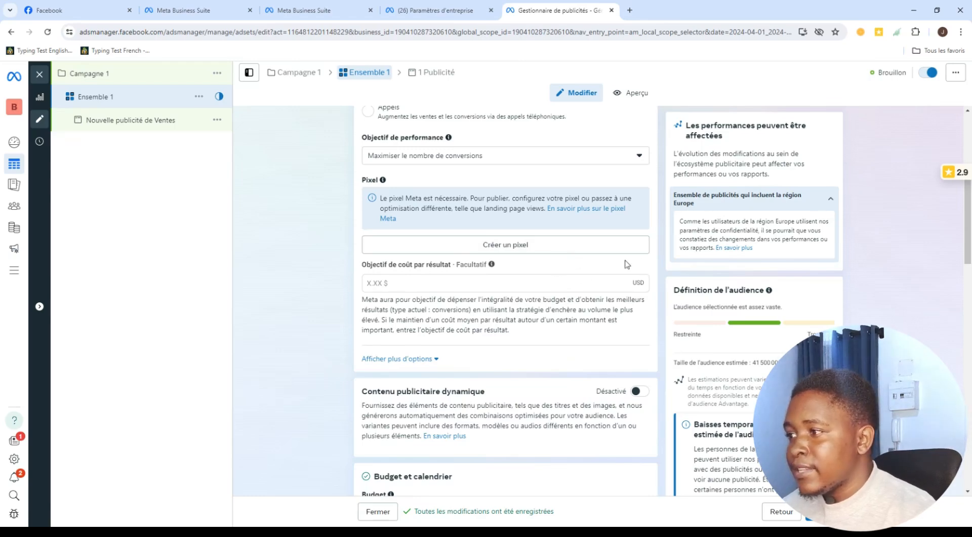
- Change the budget type of Ensemble 1 to Budget global
scroll(543, 273, "down", 4)
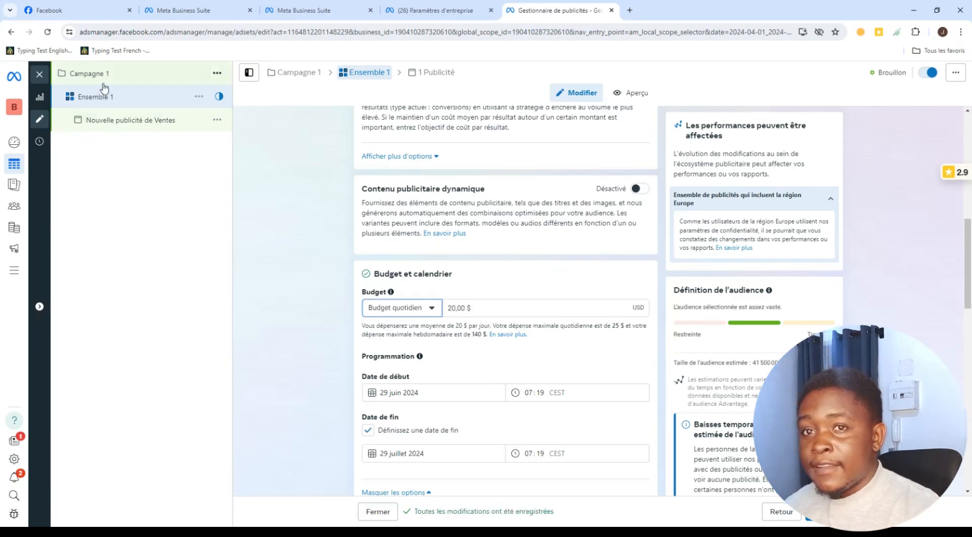
left_click(429, 310)
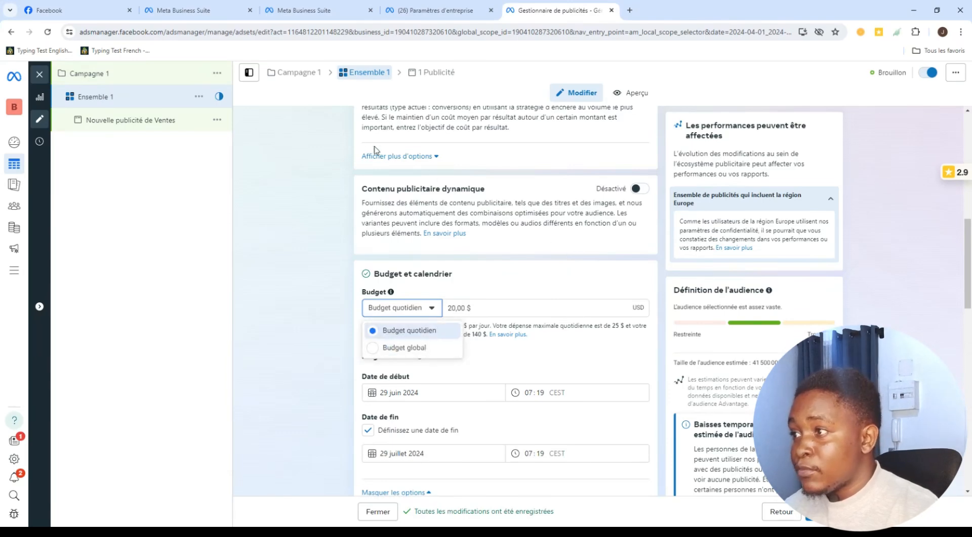
left_click(393, 348)
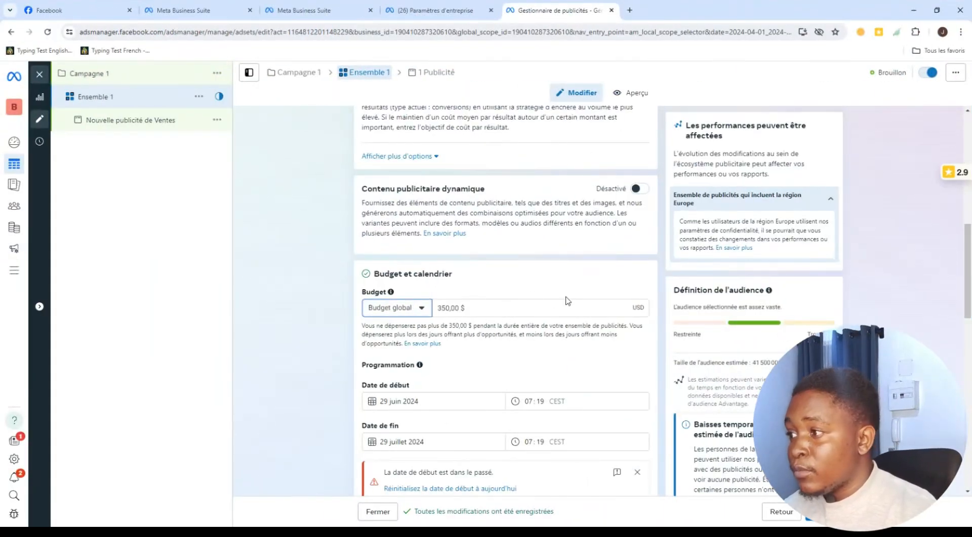
- Set the global budget amount of Ensemble 1 to 100,00 $
scroll(572, 303, "down", 2)
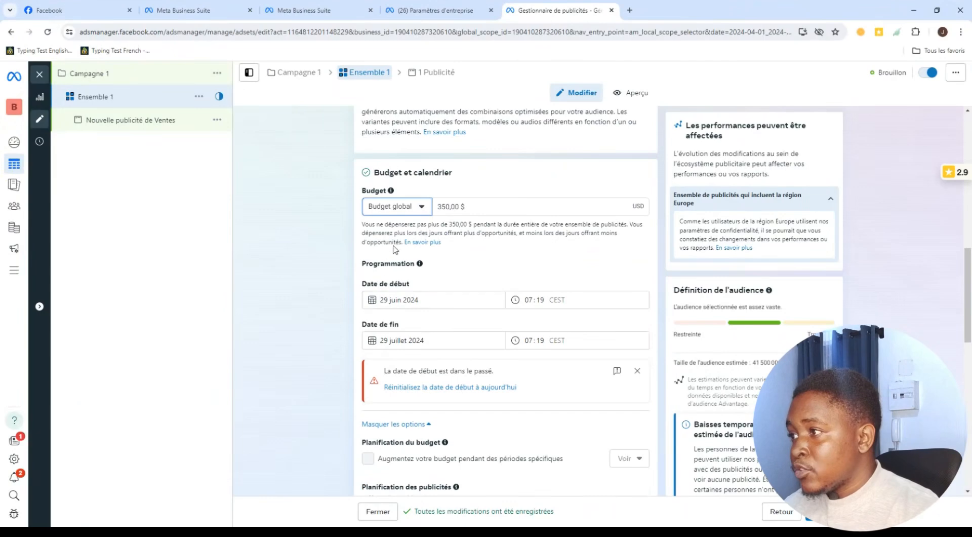
scroll(371, 255, "down", 1)
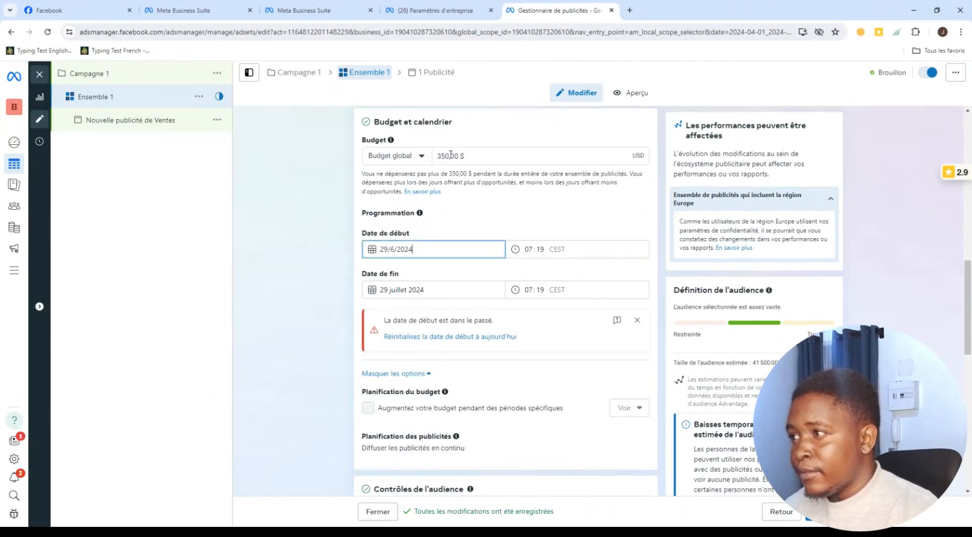
left_click(450, 155)
scroll(428, 220, "up", 1)
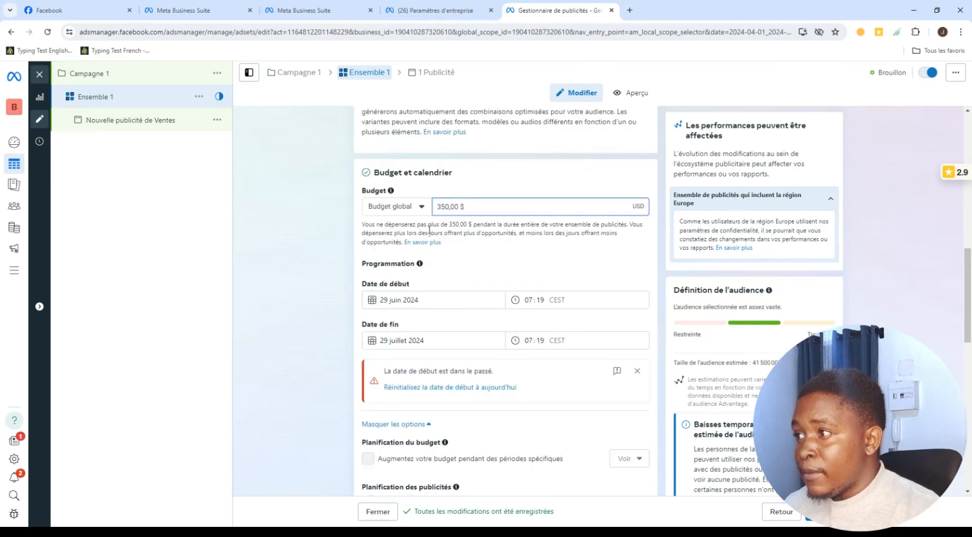
key("BackSpace")
key("BackSpace")
key("BackSpace")
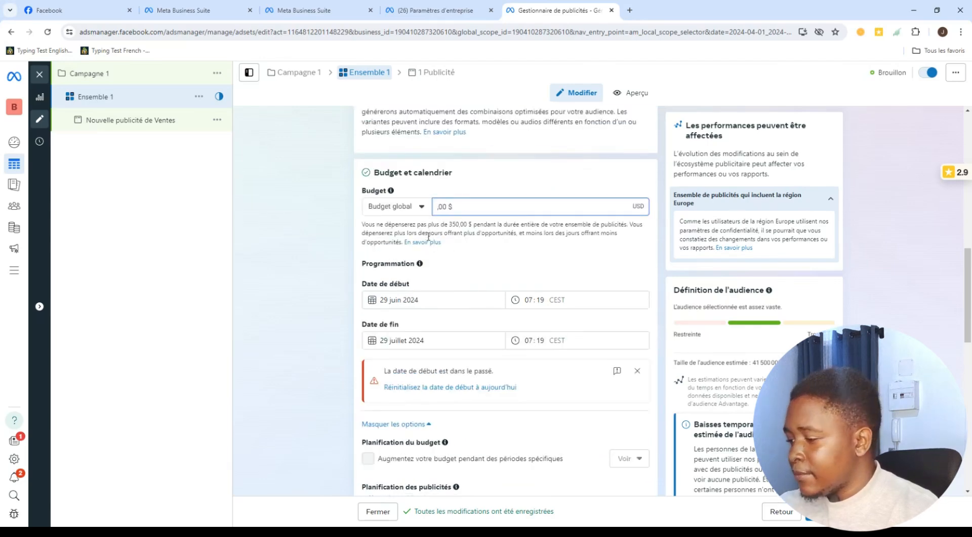
type("100")
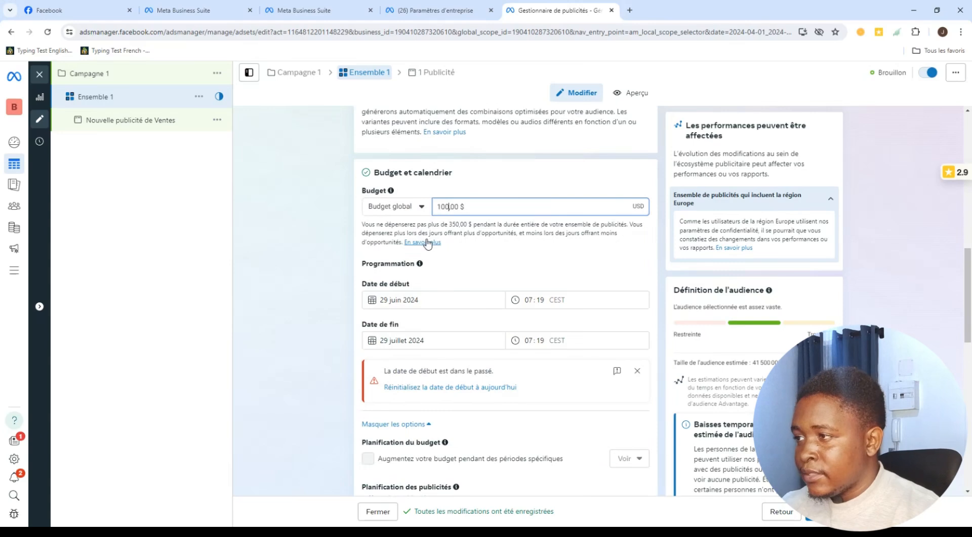
- Set the end date of Ensemble 1 to 11 juillet 2024
left_click(455, 342)
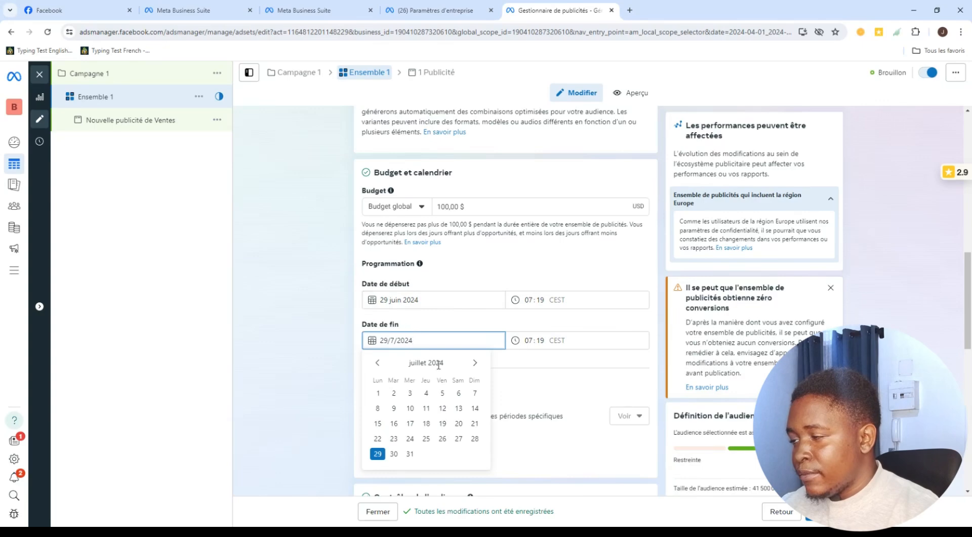
left_click(426, 407)
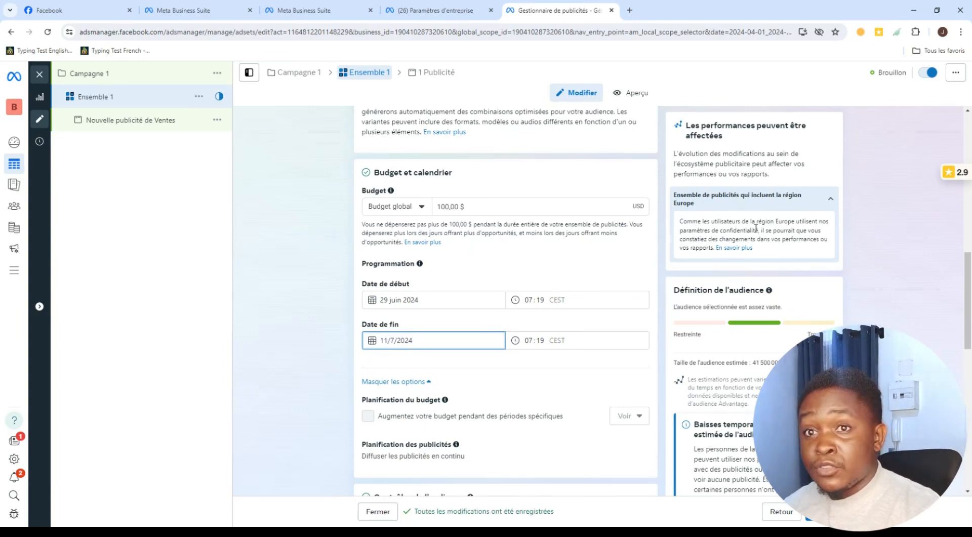
- Switch the budget type of Ensemble 1 to Budget quotidien and back to Budget global
left_click(420, 207)
left_click(410, 229)
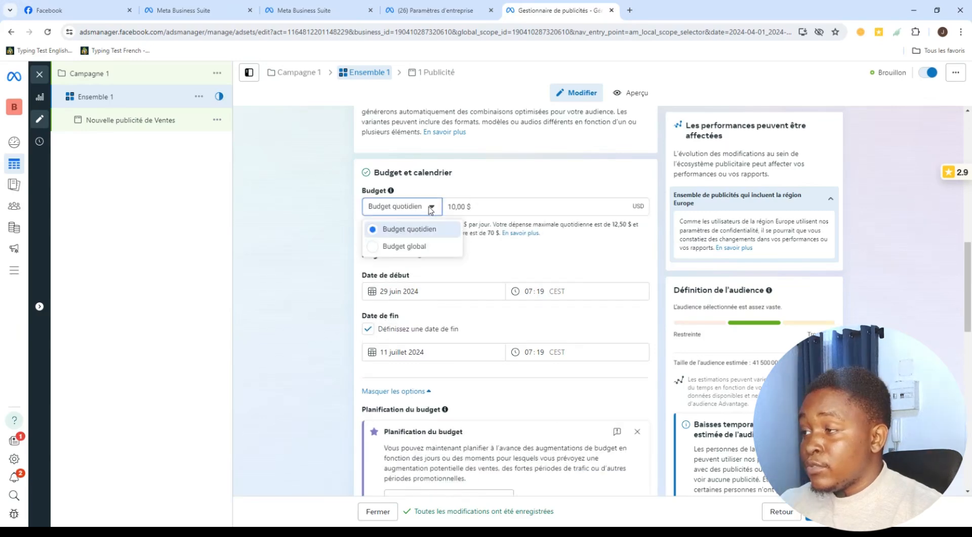
left_click(414, 247)
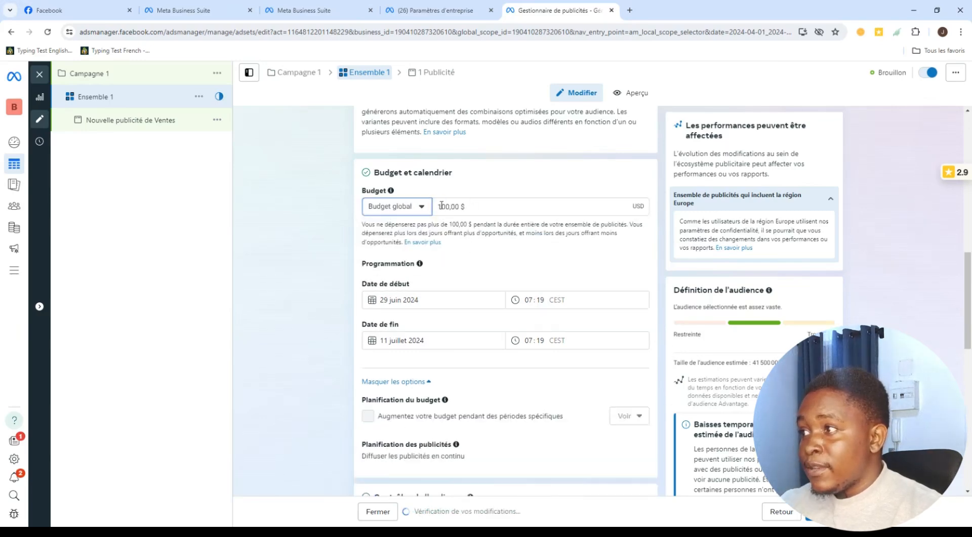
left_click(447, 206)
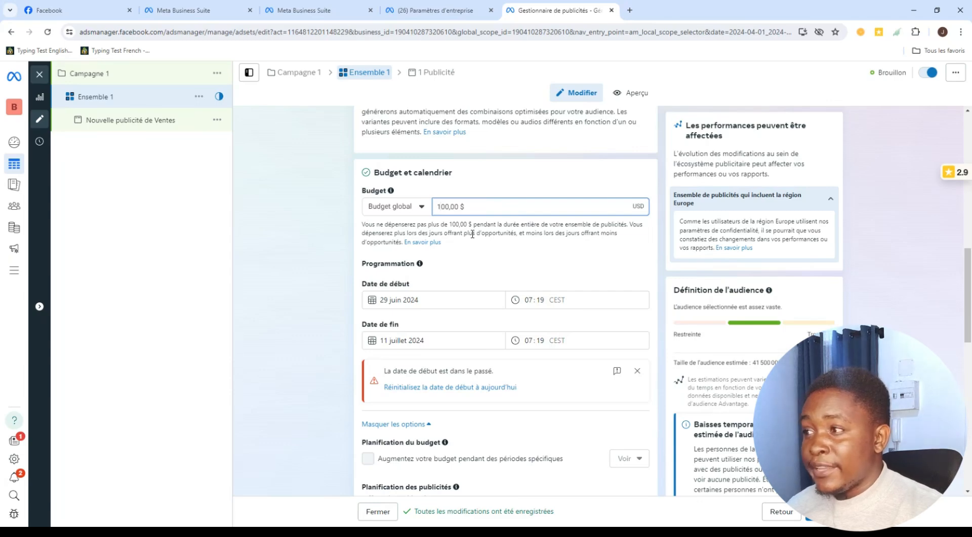
- Edit the locations in the audience controls of Ensemble 1 and clear Allemagne and France from the list
scroll(503, 307, "down", 9)
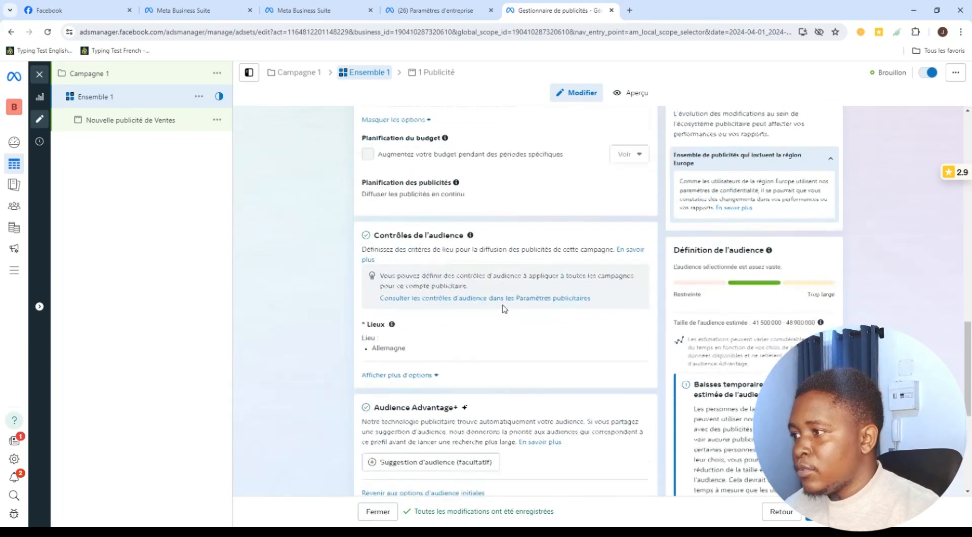
scroll(503, 308, "up", 1)
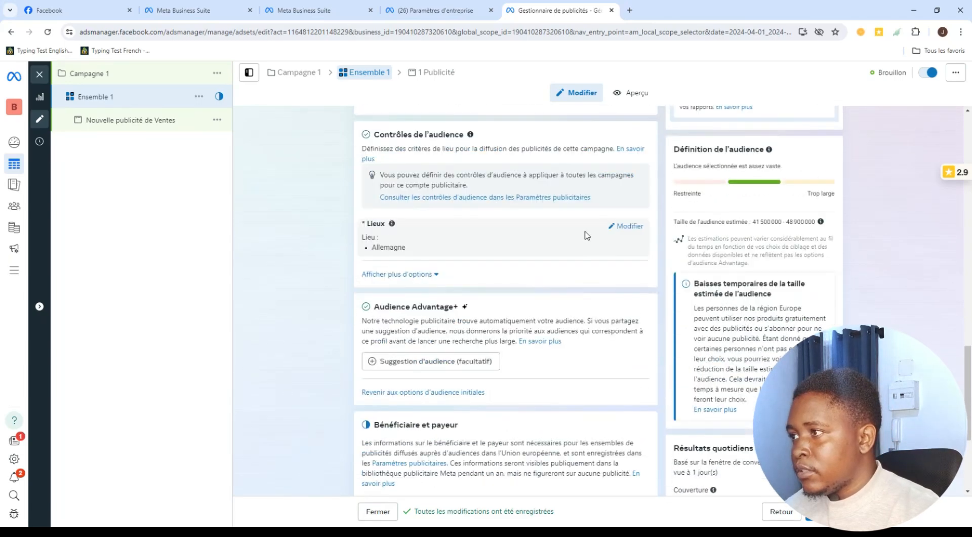
left_click(628, 226)
left_click(486, 302)
type("fa")
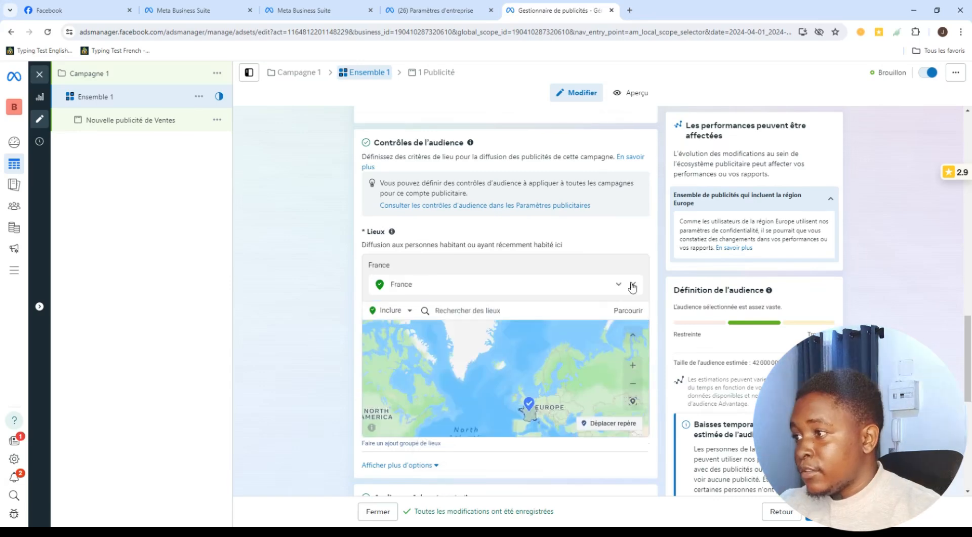
left_click(632, 285)
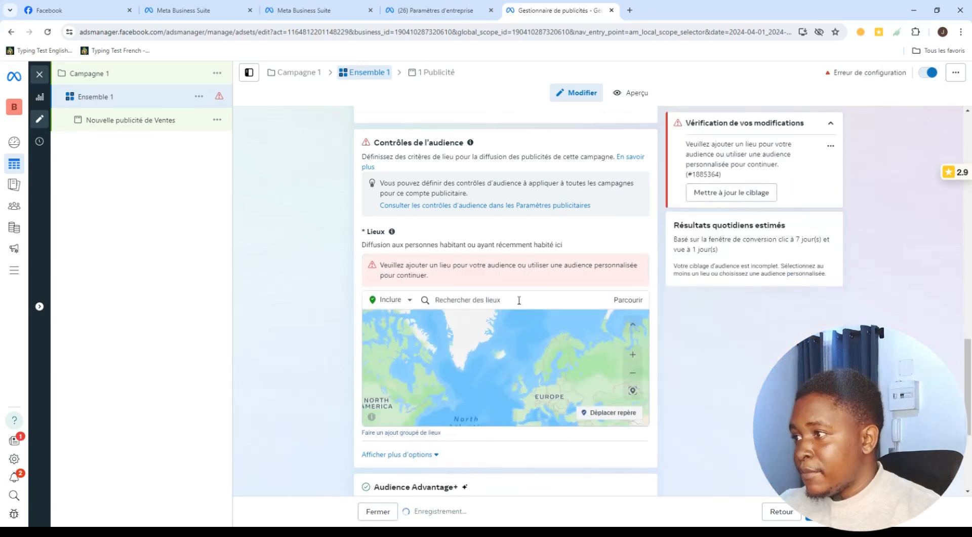
- Search for Côte d'Ivoire and add it as an included location of the audience
left_click(470, 299)
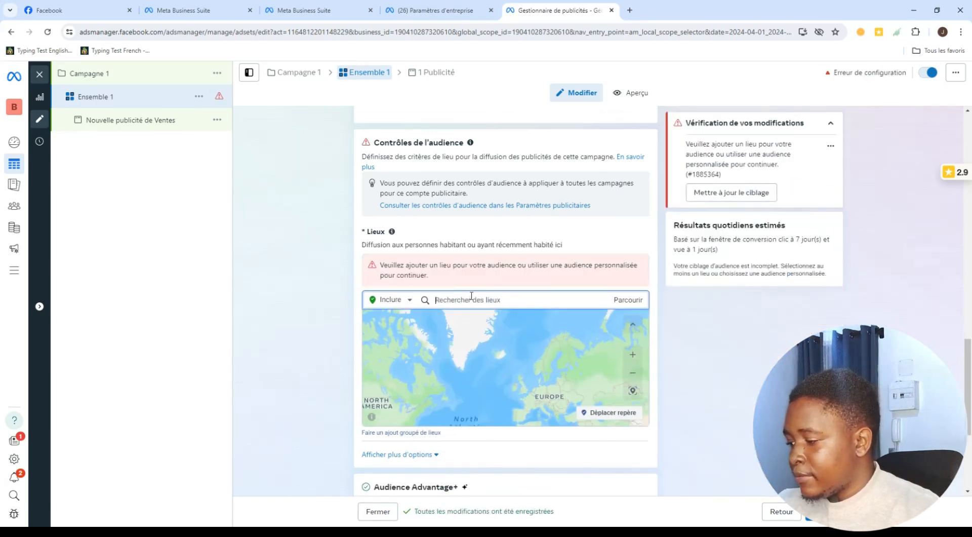
type("d")
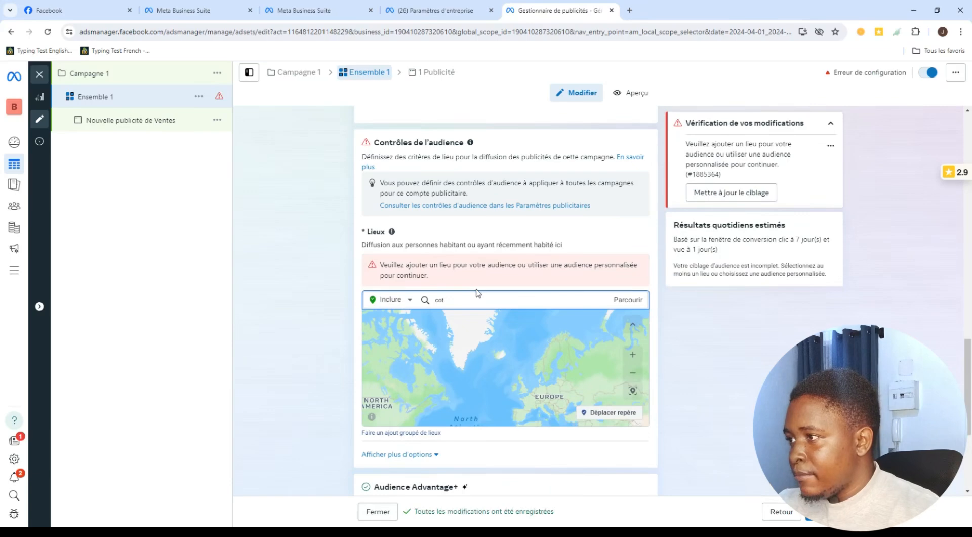
scroll(594, 380, "down", 4)
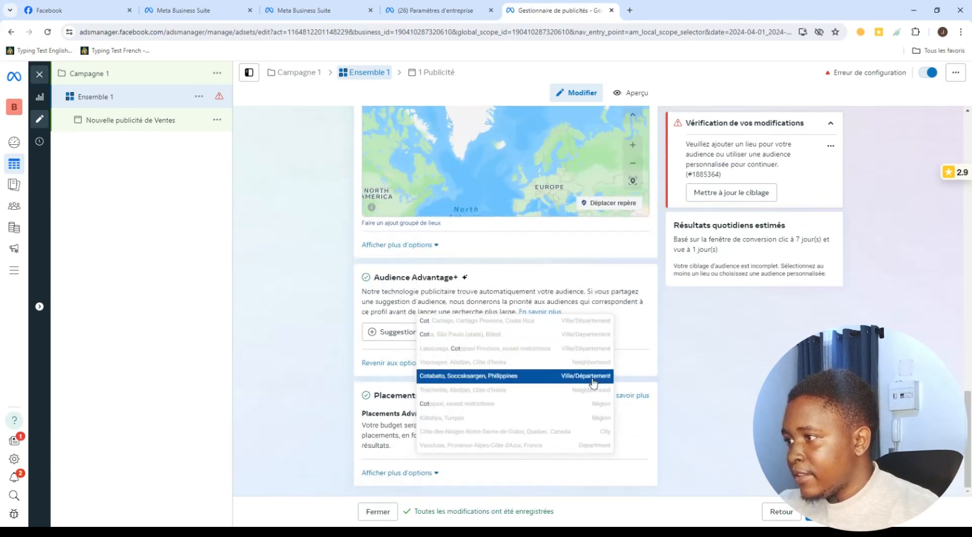
scroll(484, 325, "up", 4)
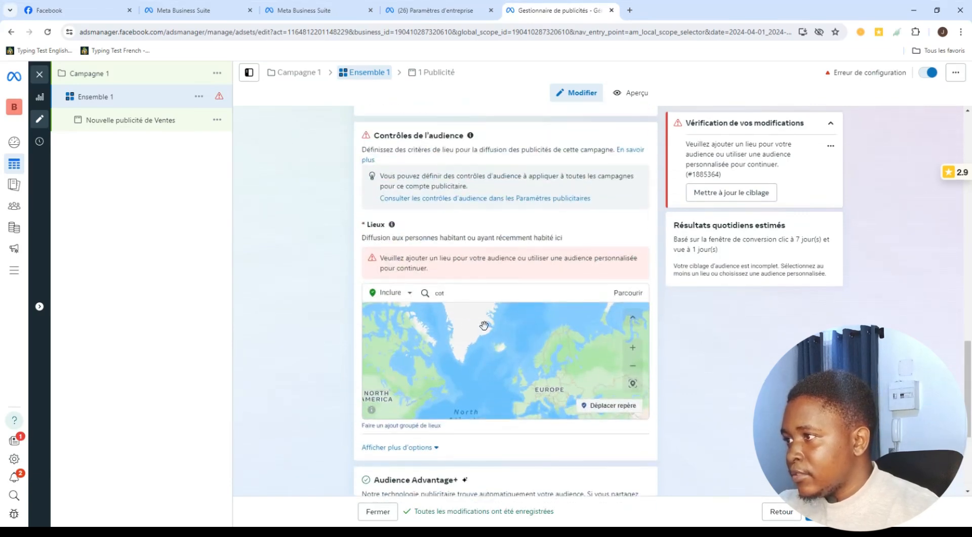
left_click(465, 293)
key("BackSpace")
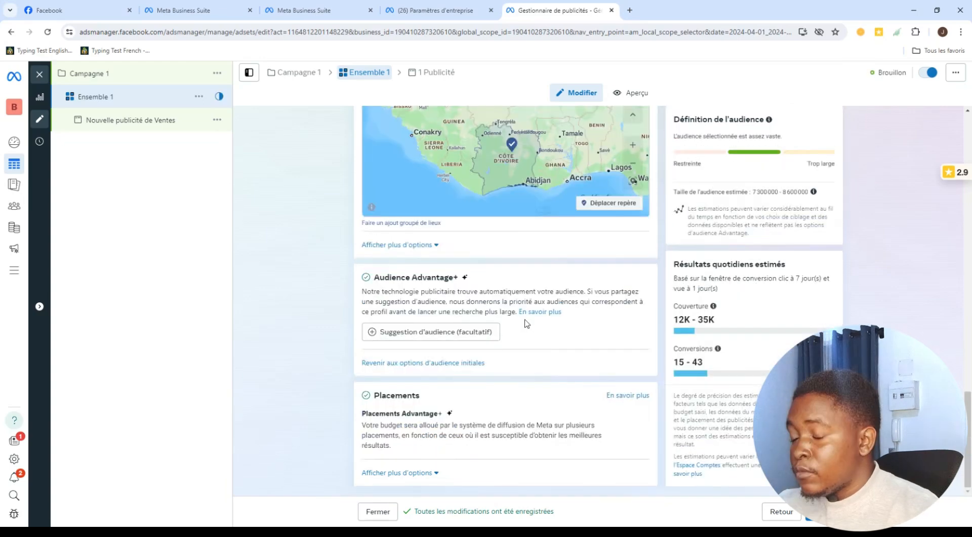
- Add an optional audience suggestion and include the interest Marketing digital (marketing) in its advanced targeting
scroll(553, 287, "up", 3)
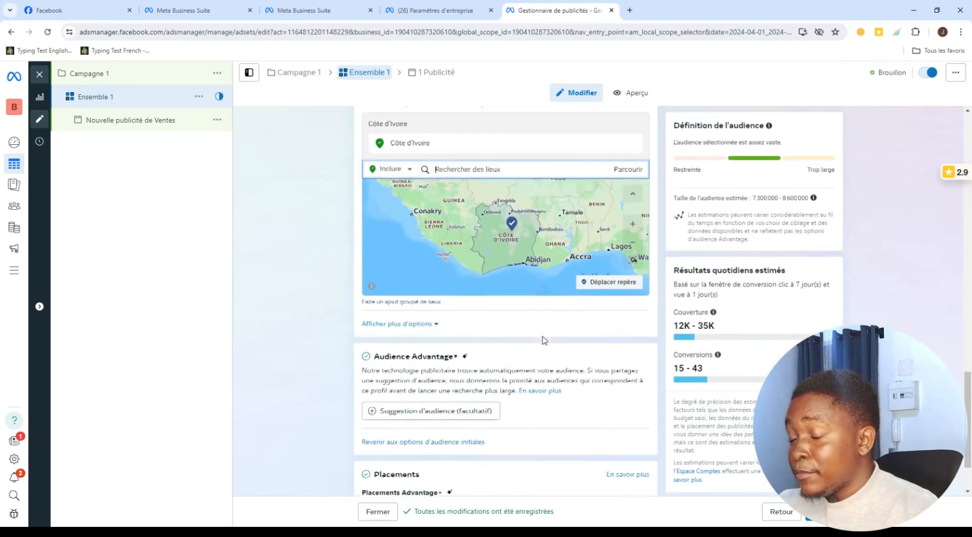
scroll(541, 334, "down", 2)
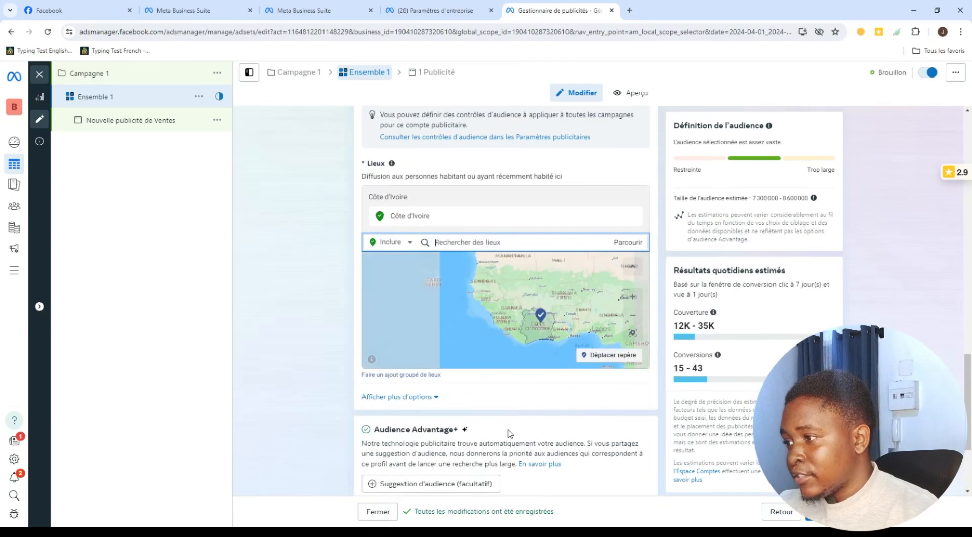
scroll(448, 343, "down", 3)
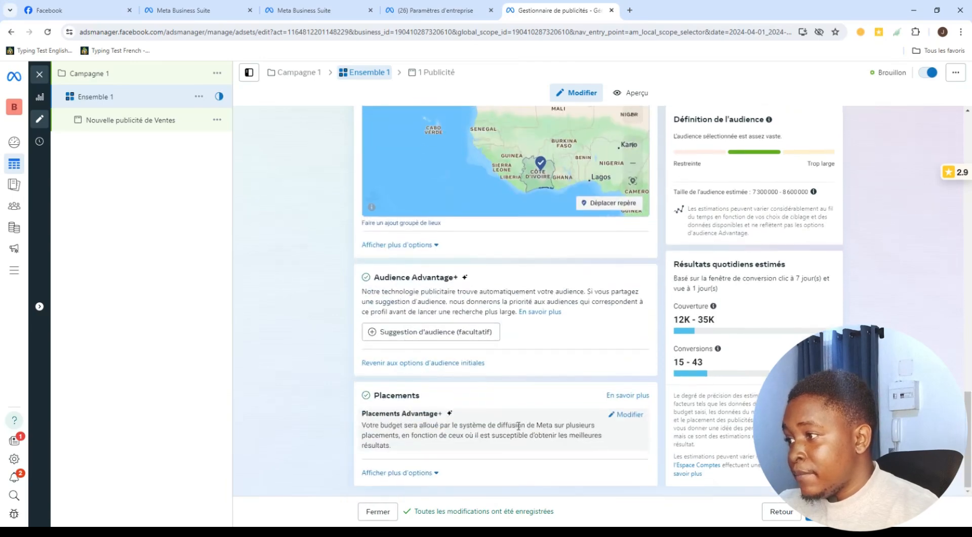
left_click(449, 340)
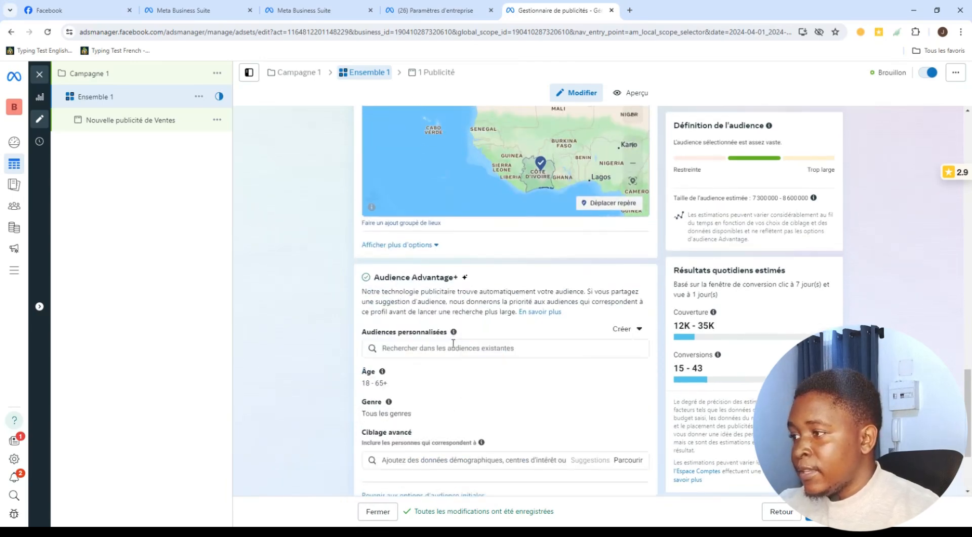
scroll(448, 385, "down", 2)
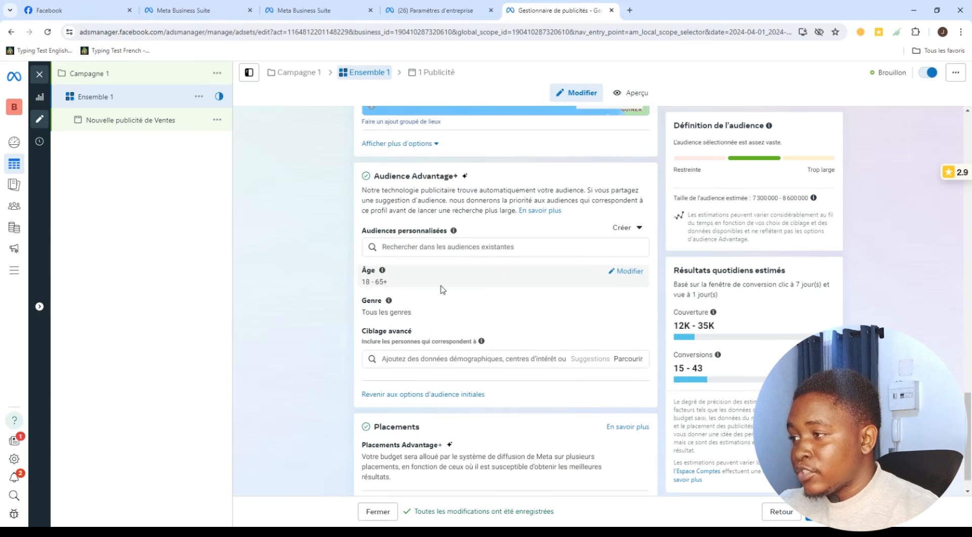
left_click(414, 354)
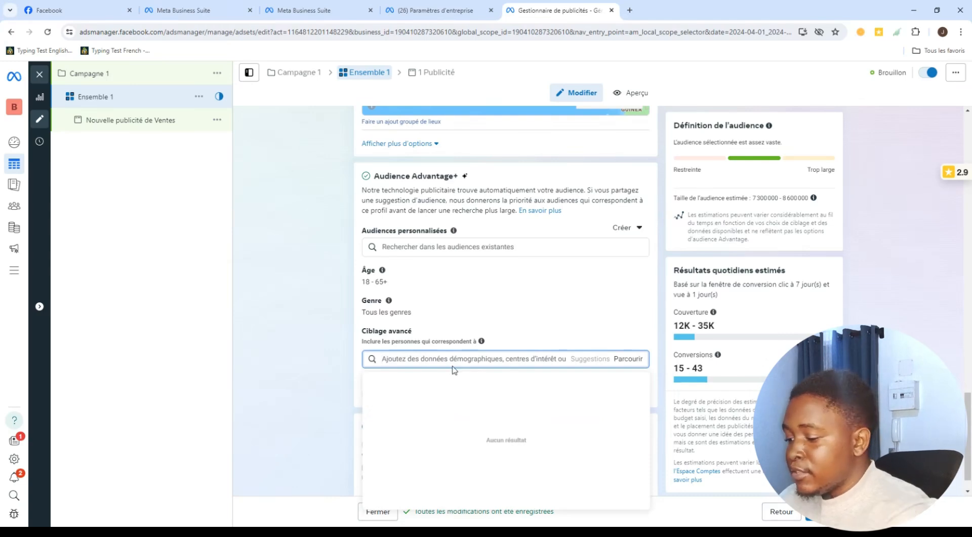
type("marketing")
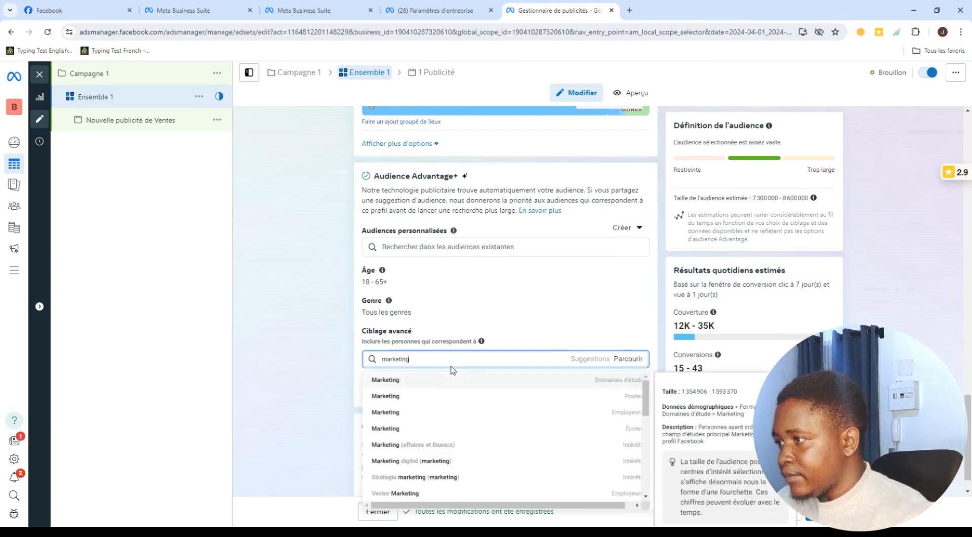
left_click(419, 470)
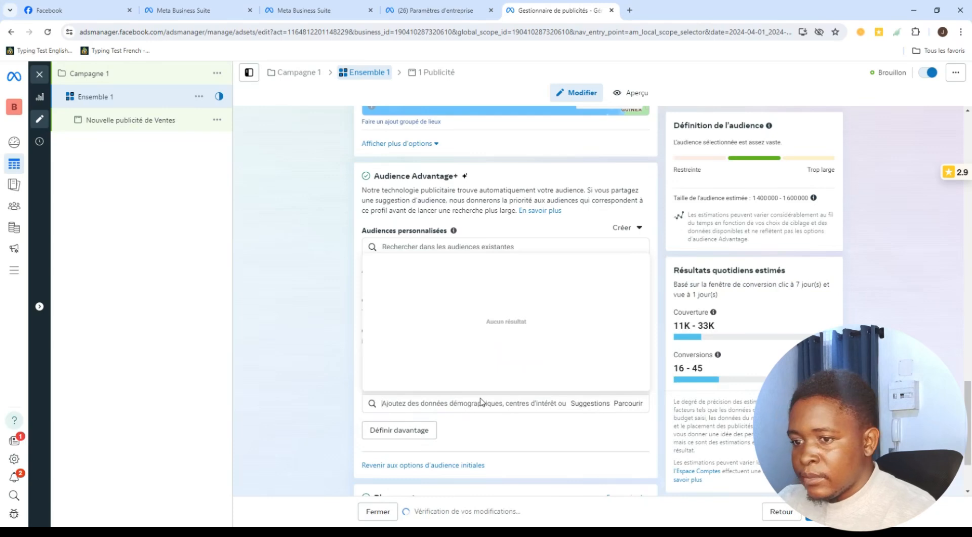
- Add the interest Entrepreneuriat (affaires et finance) to the advanced targeting
left_click(426, 403)
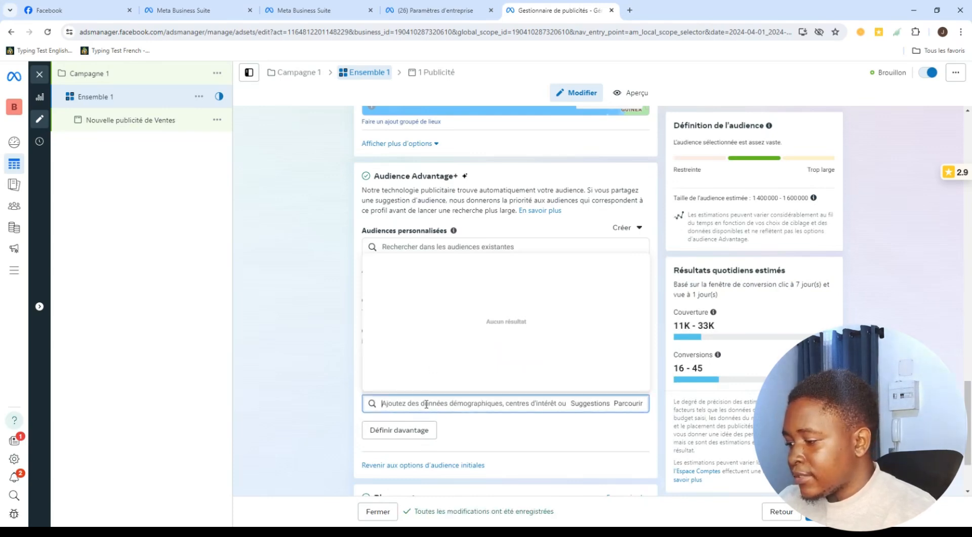
type("entre")
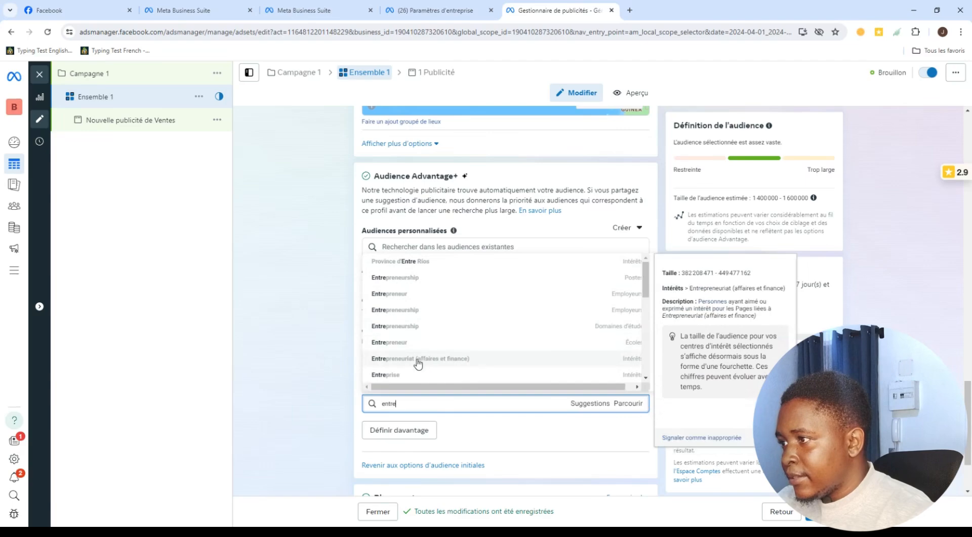
left_click(418, 358)
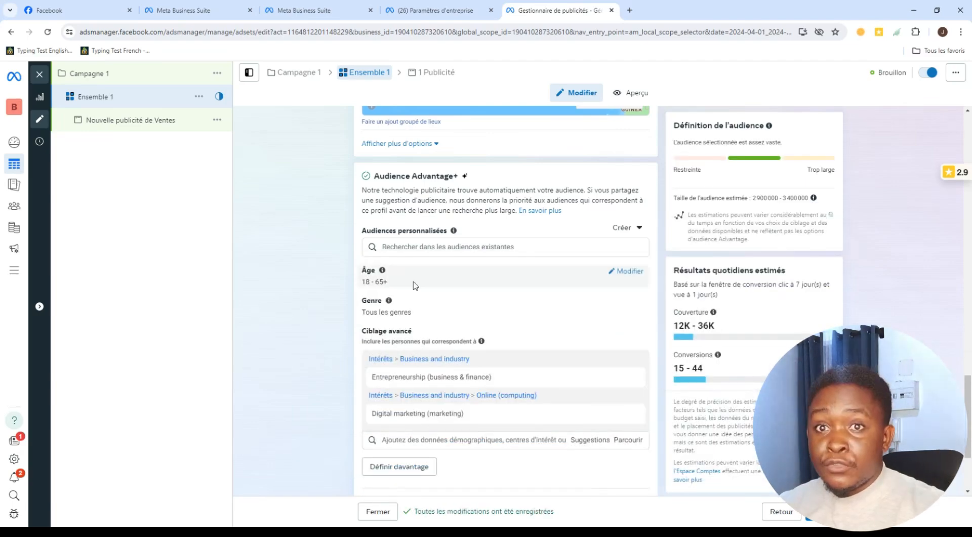
- Change the placements of Ensemble 1 to Placements manuels and review the devices, platforms and placement options
scroll(625, 316, "down", 1)
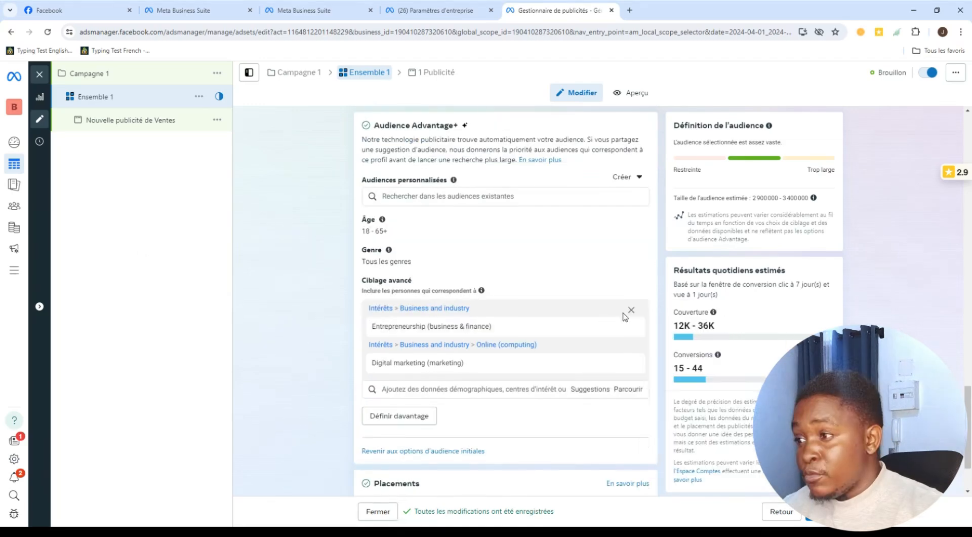
mouse_move(589, 359)
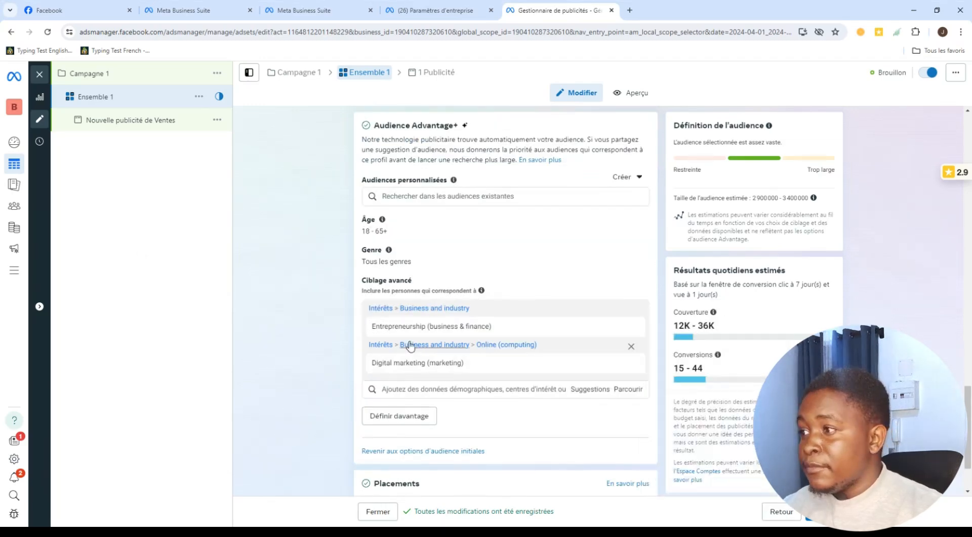
mouse_move(584, 340)
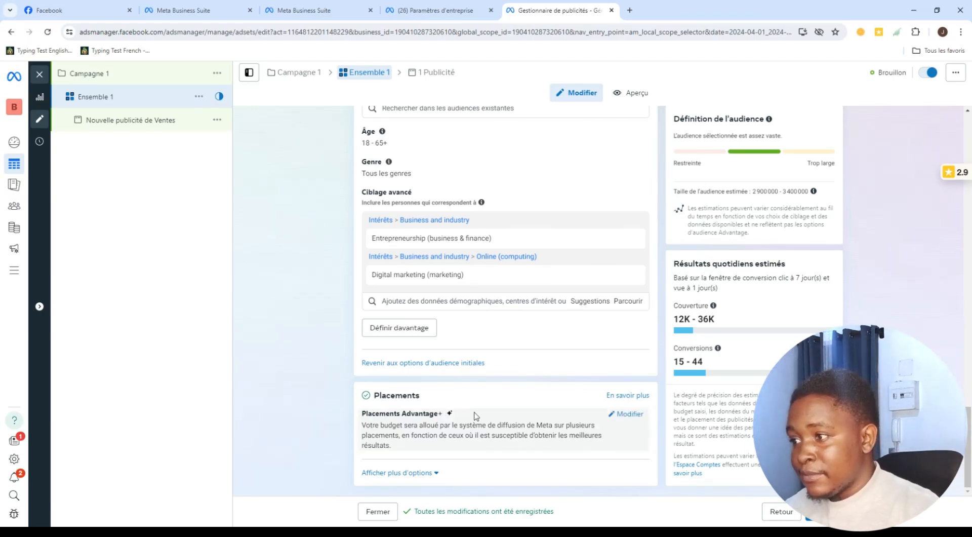
left_click(628, 414)
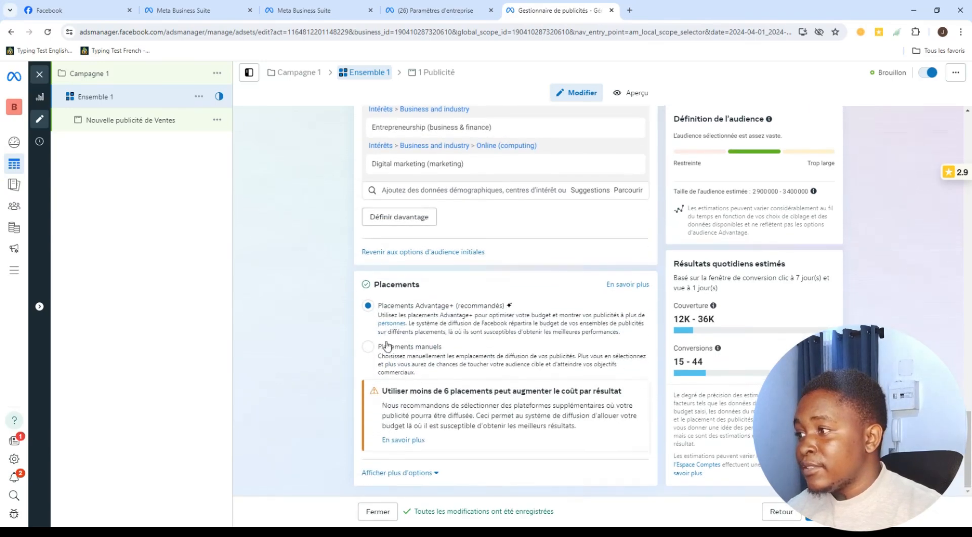
left_click(387, 346)
scroll(503, 357, "down", 2)
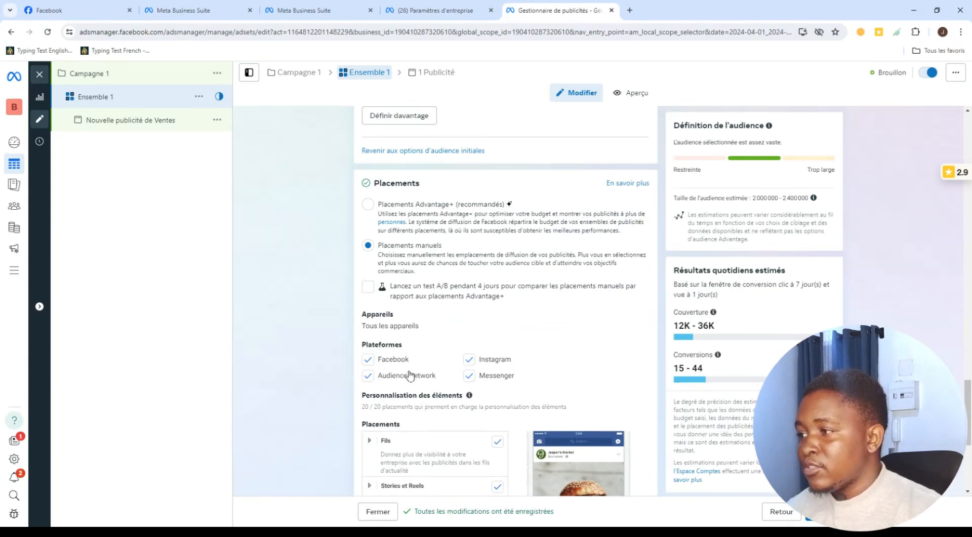
scroll(423, 362, "down", 2)
scroll(427, 365, "up", 3)
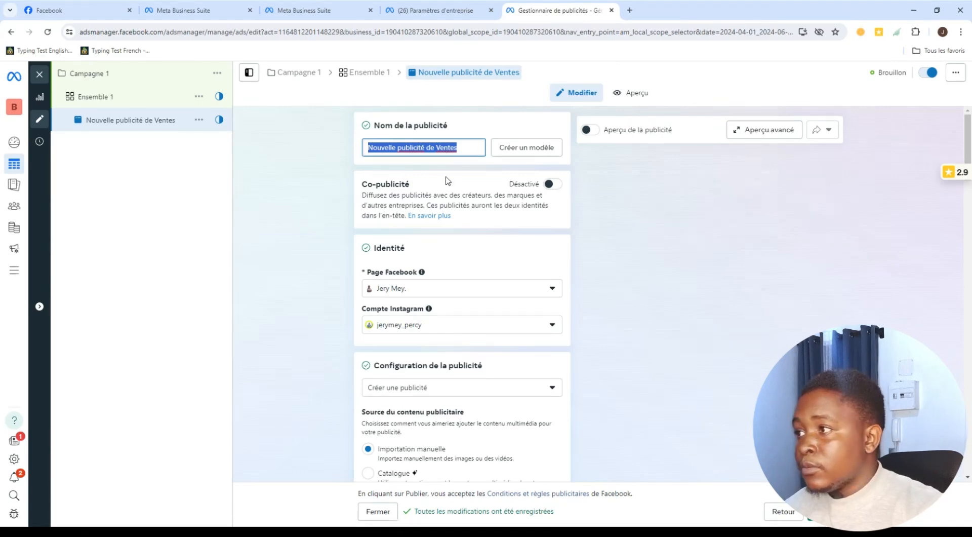
- Look through the Facebook Pages and Instagram accounts available for the identity of the sales ad
left_click(552, 183)
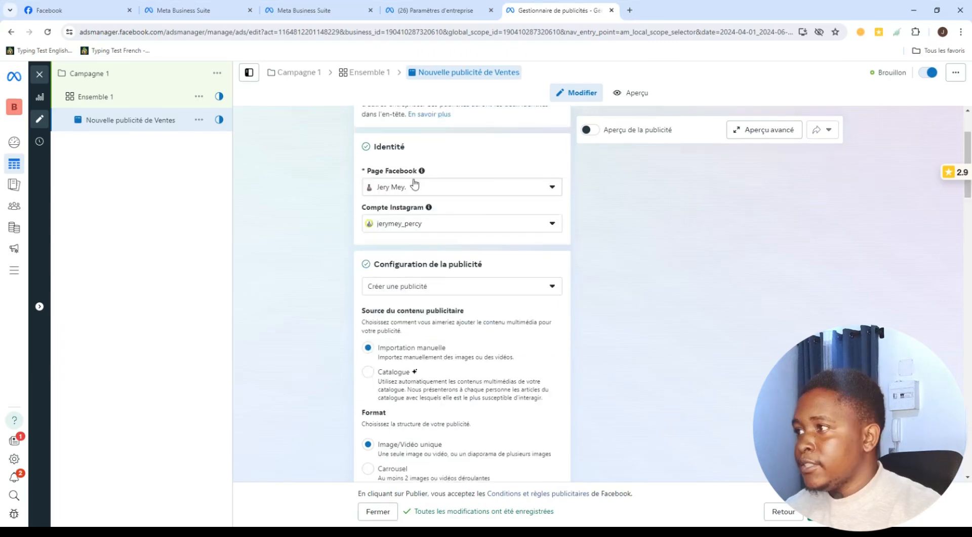
left_click(552, 188)
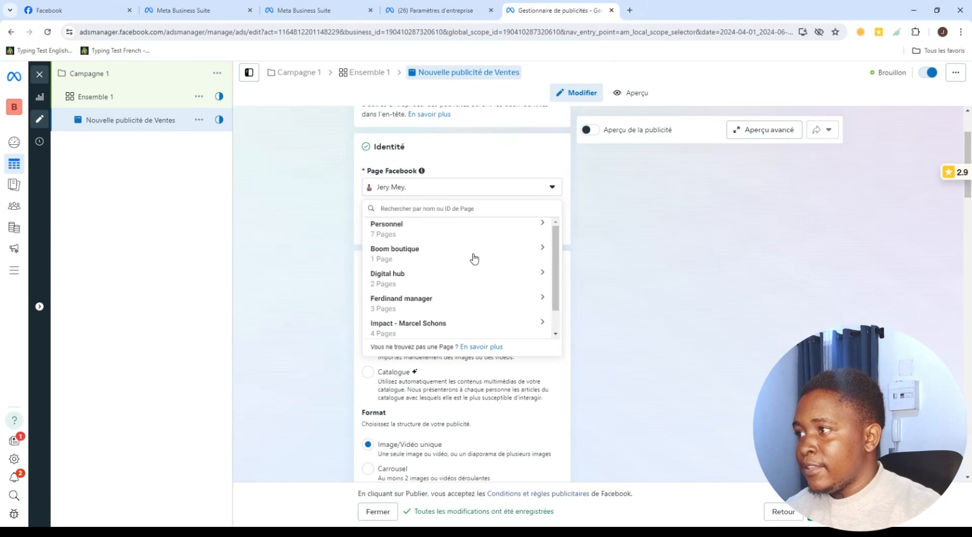
scroll(473, 255, "down", 1)
scroll(473, 253, "up", 1)
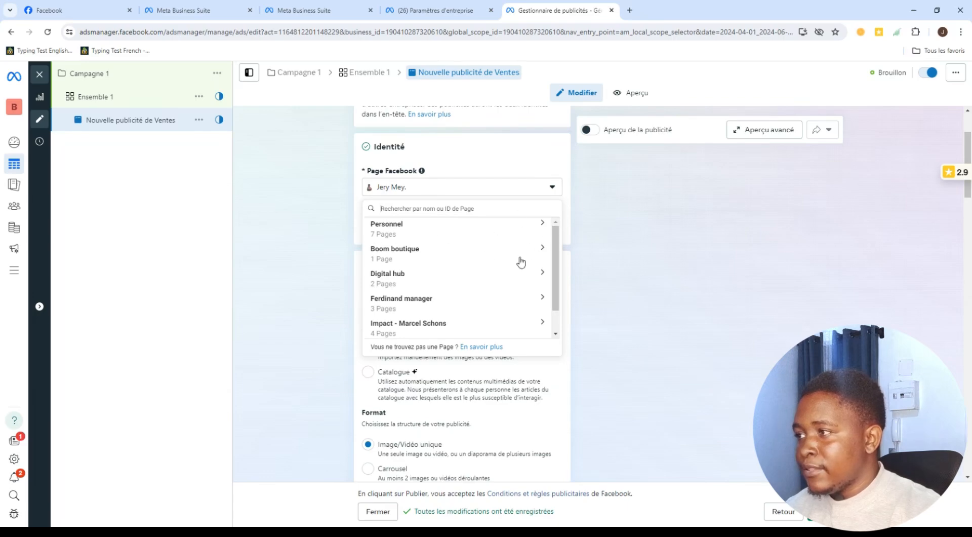
key("Escape")
left_click(550, 223)
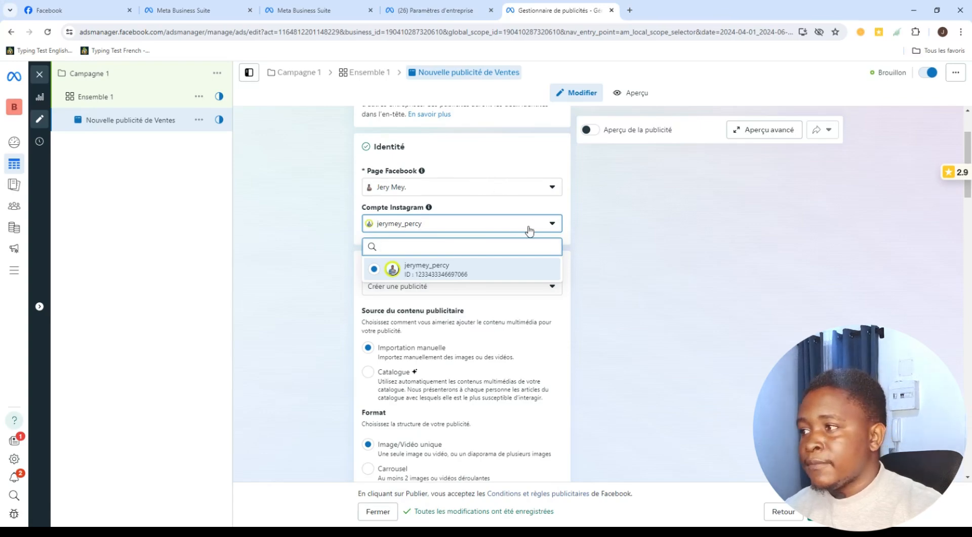
- Check the ad setup choices and keep Créer une publicité for the sales ad
scroll(527, 228, "down", 2)
left_click(542, 190)
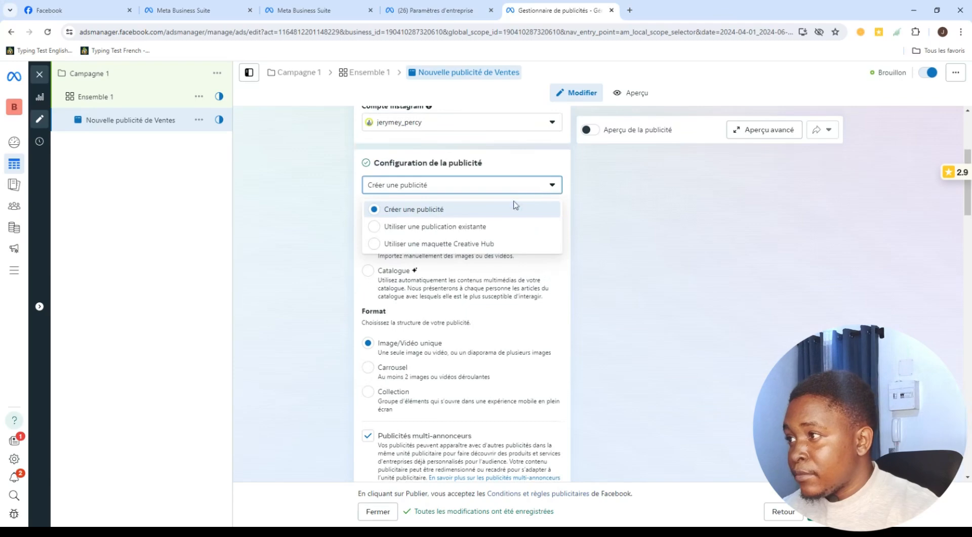
left_click(420, 215)
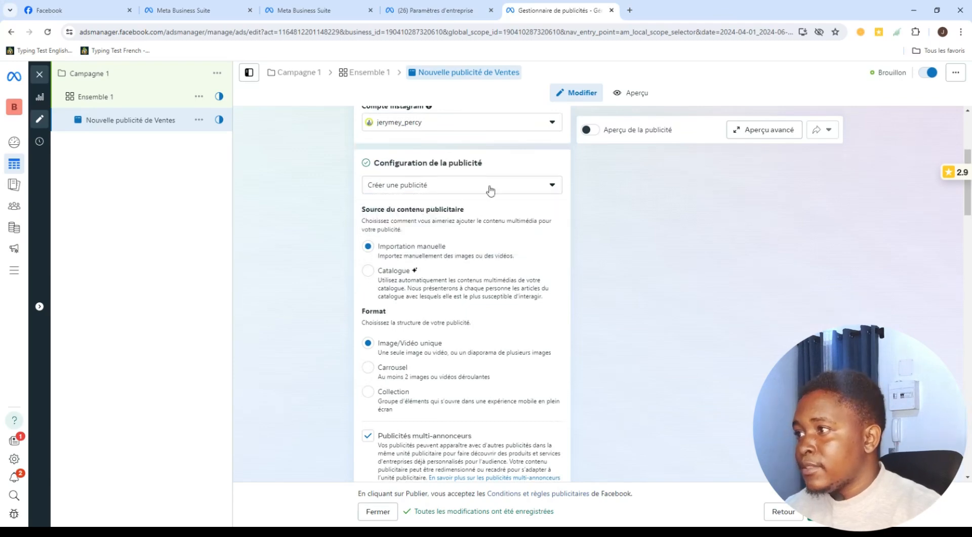
left_click(503, 185)
- Review the content source, format, multi-advertiser and website URL settings of the sales ad
scroll(405, 221, "down", 1)
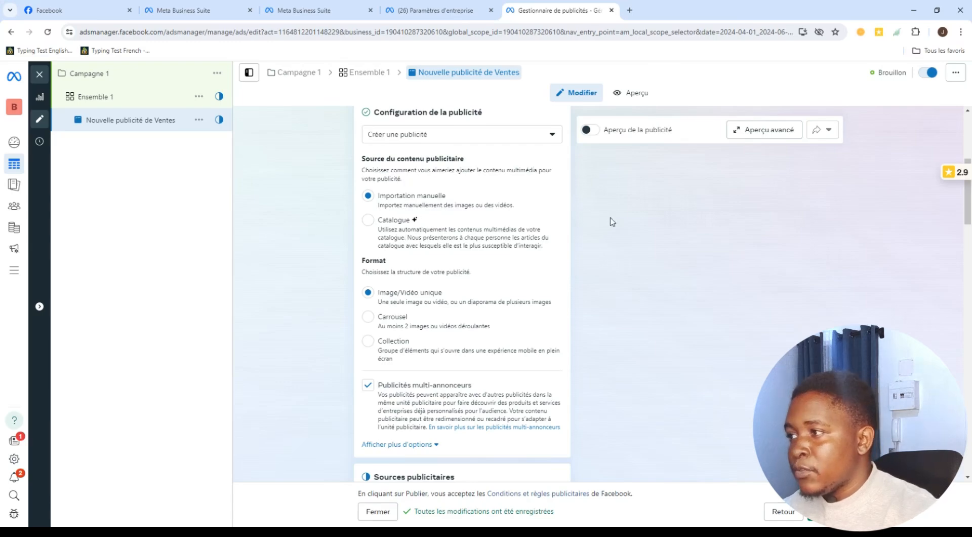
scroll(650, 269, "down", 2)
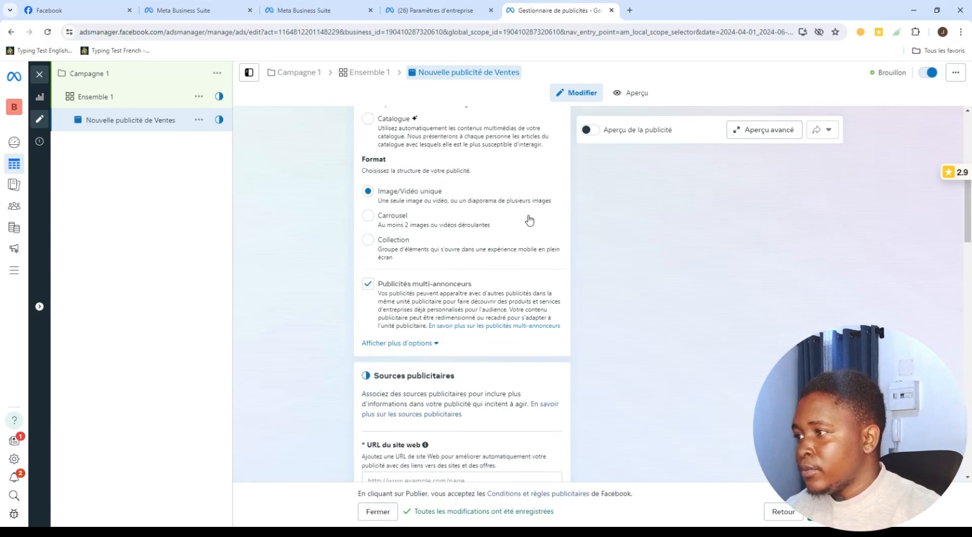
scroll(529, 219, "down", 1)
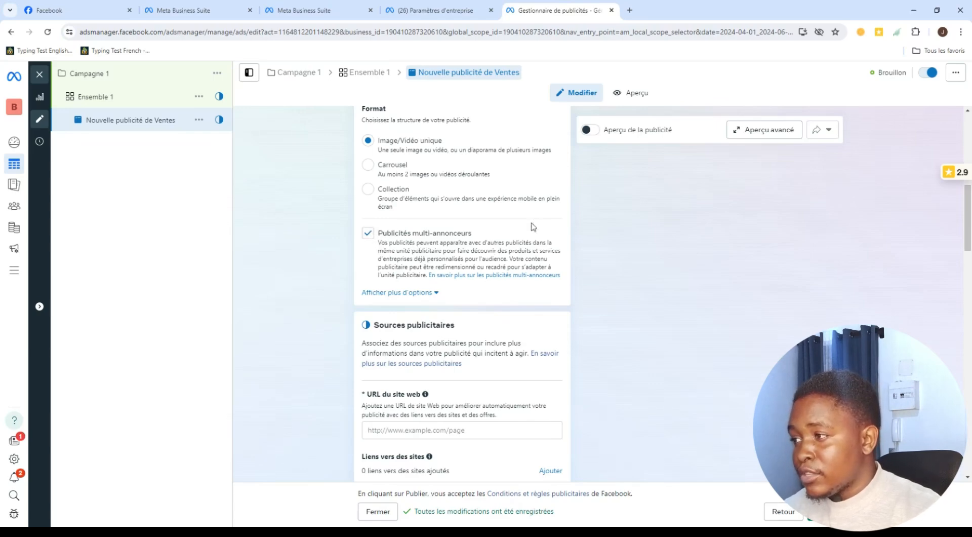
scroll(542, 220, "down", 2)
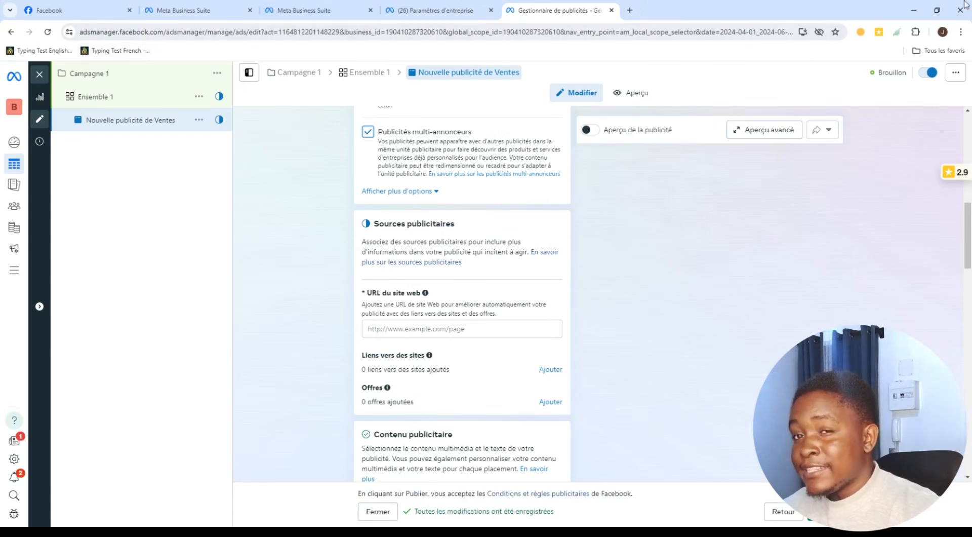
left_click(438, 331)
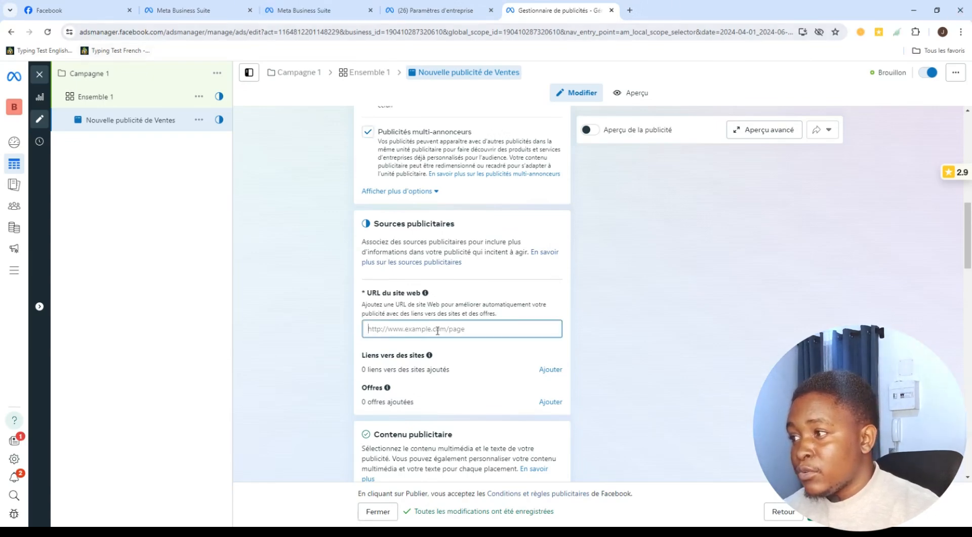
left_click(671, 320)
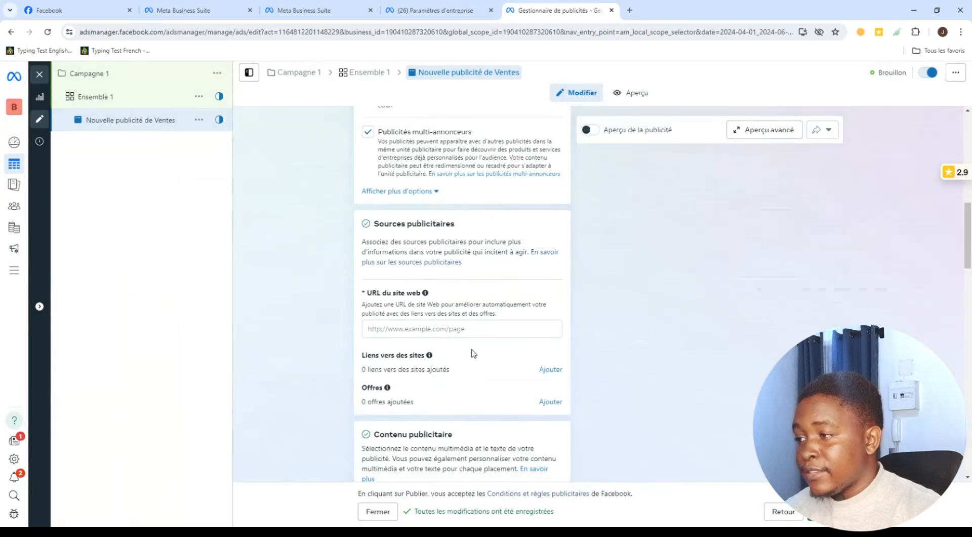
- Import the 1080 × 1080 Formation Facebook Ads illustration and use it as the ad's image content
scroll(452, 343, "down", 3)
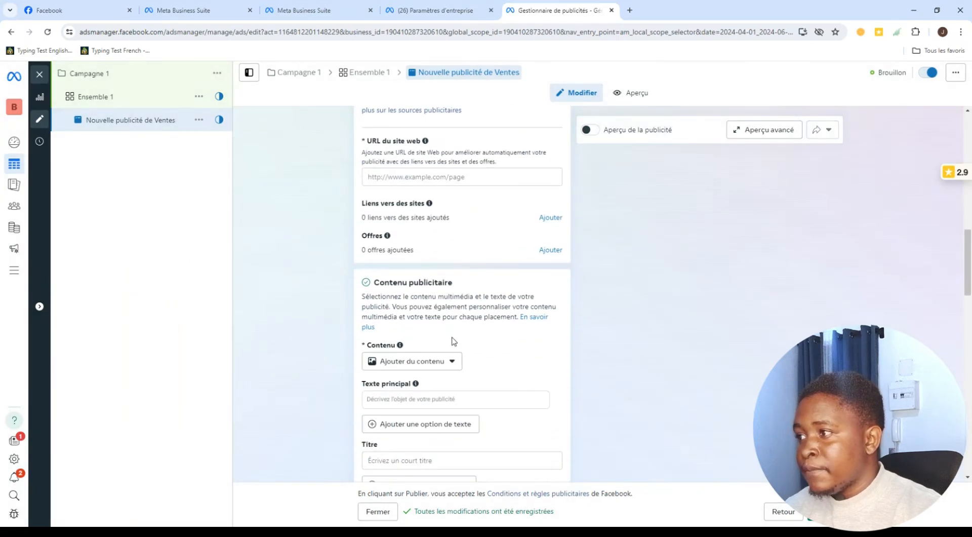
scroll(452, 343, "down", 3)
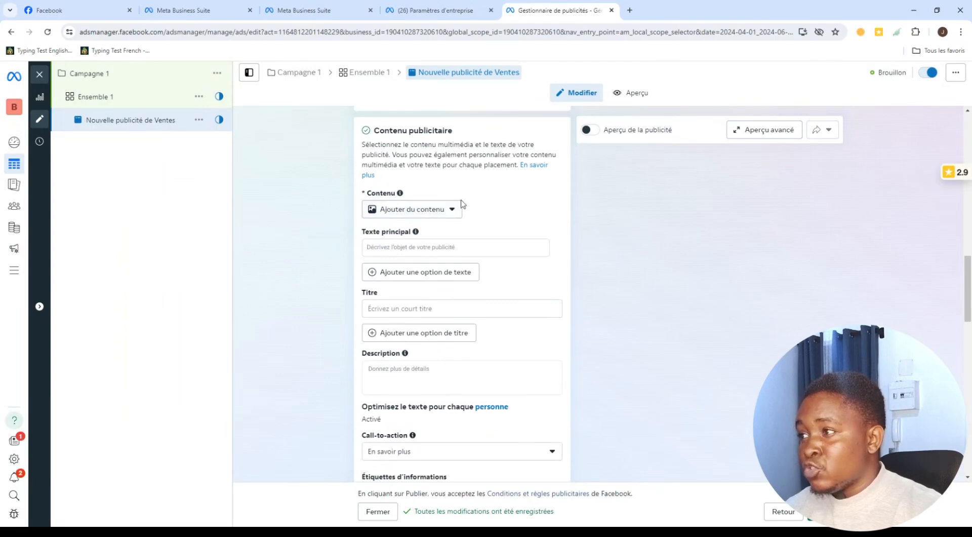
left_click(453, 209)
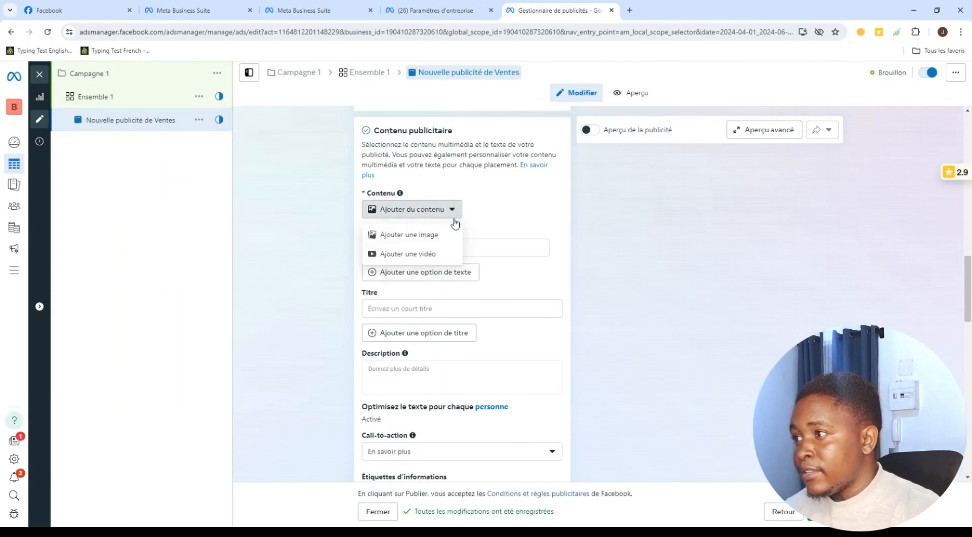
left_click(400, 235)
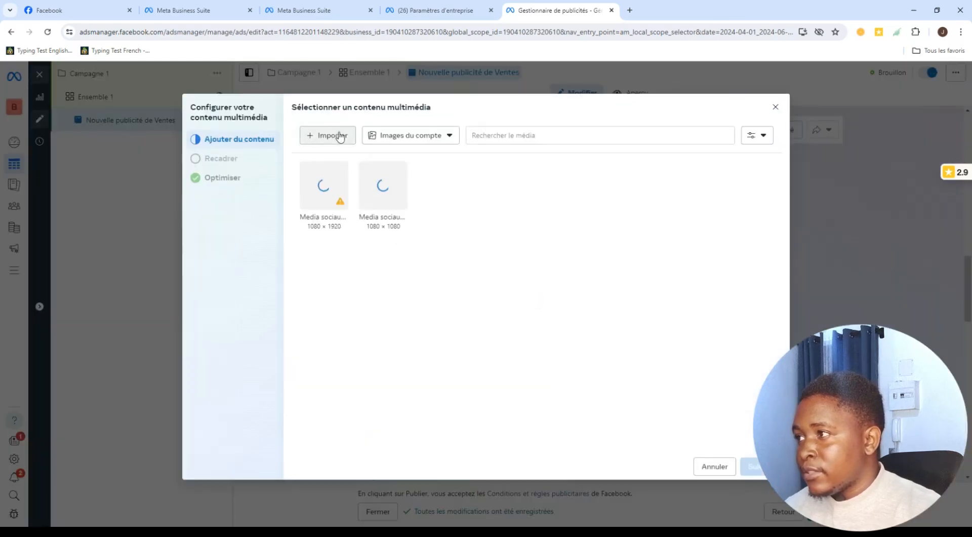
left_click(322, 142)
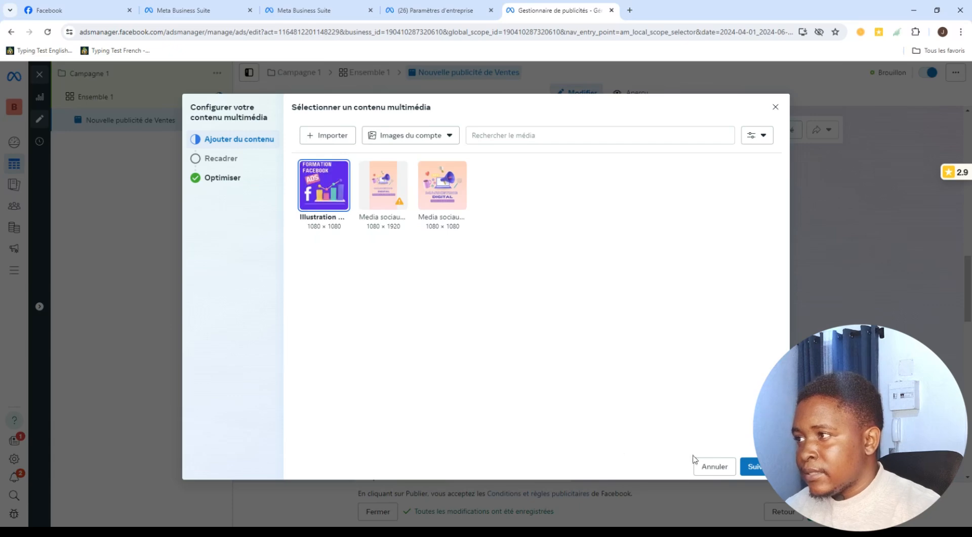
left_click(756, 471)
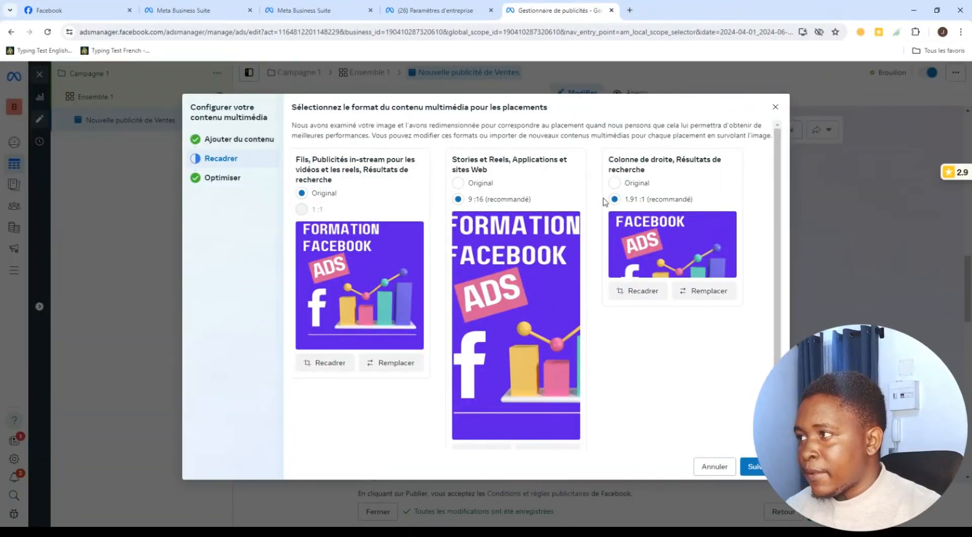
- Accept the proposed image formats for all placements and finish the media setup with Toutes les optimisations enabled
scroll(635, 354, "down", 1)
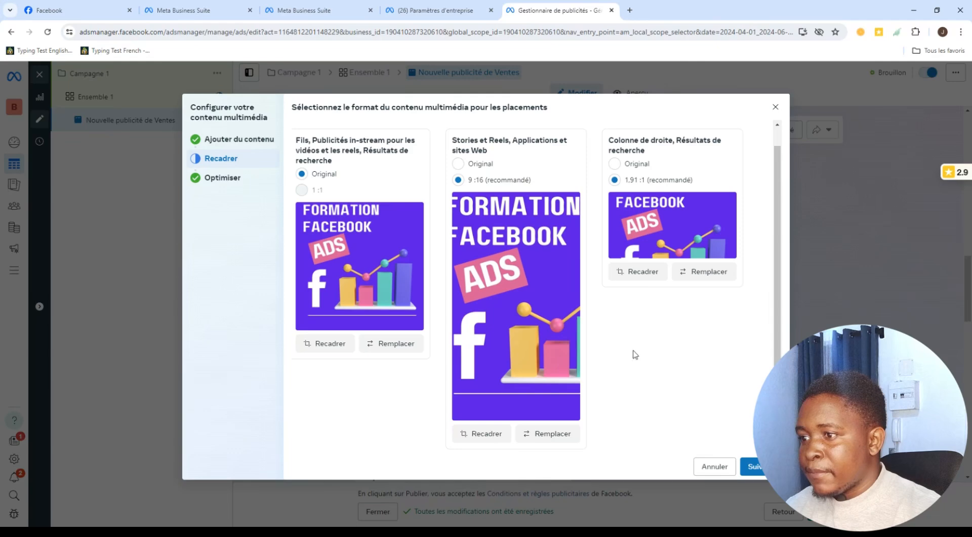
left_click(753, 466)
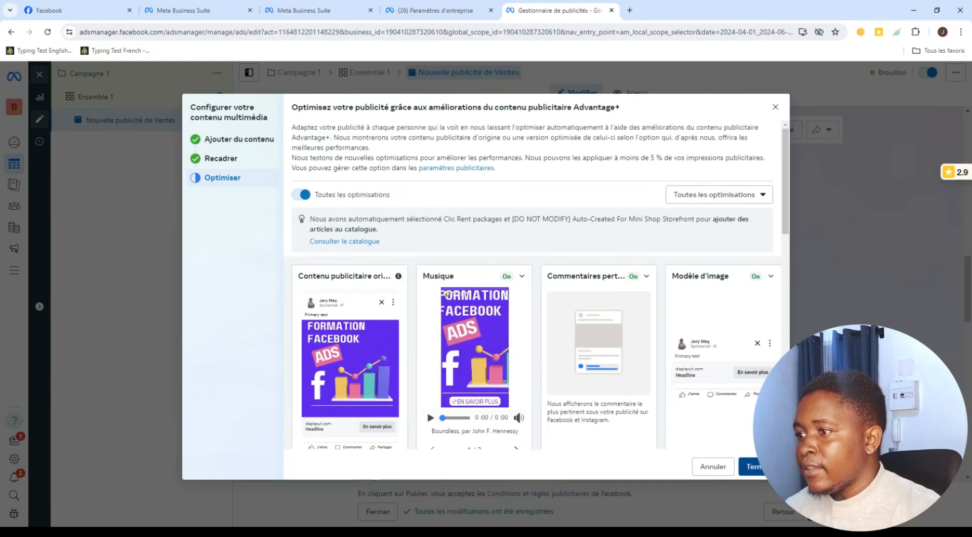
left_click(750, 466)
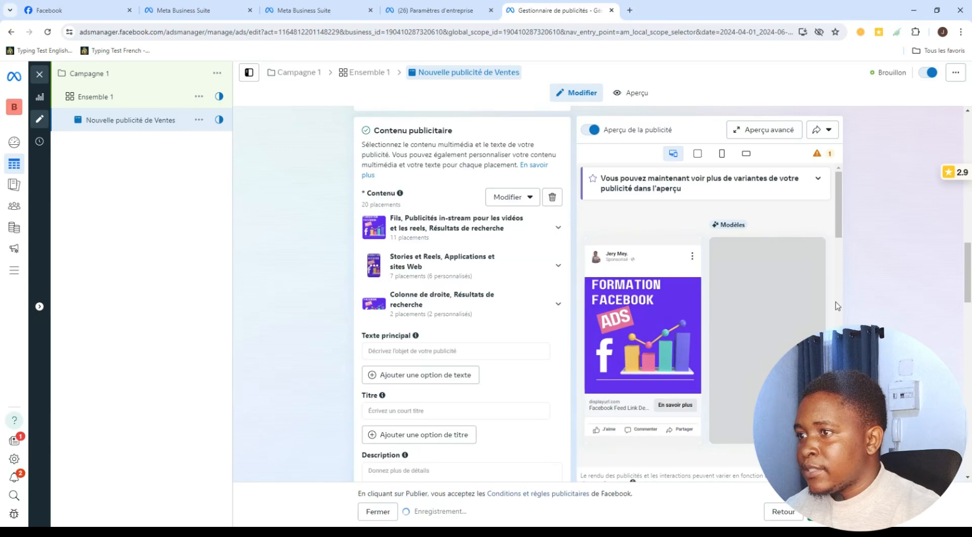
- Check the ad preview and open the ad's Texte principal for editing
scroll(637, 335, "down", 1)
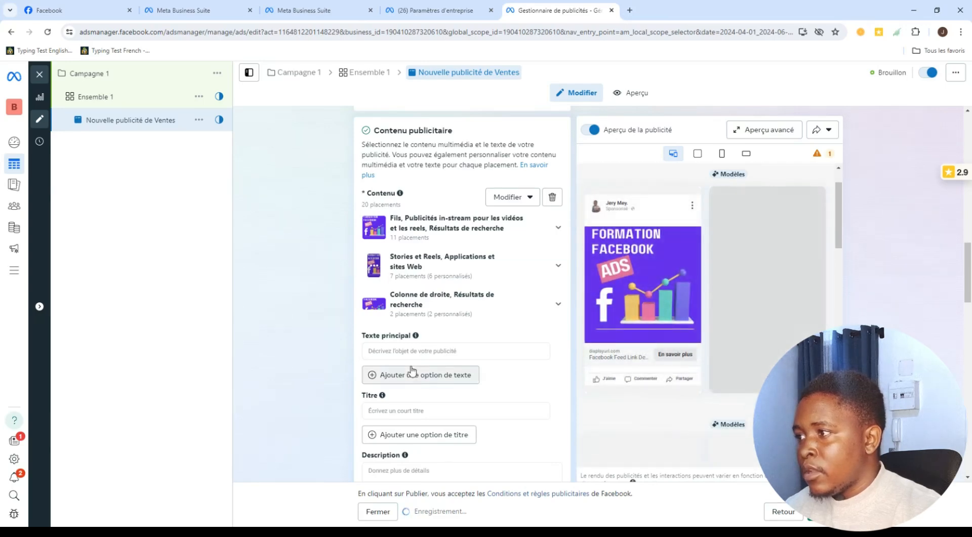
left_click(419, 351)
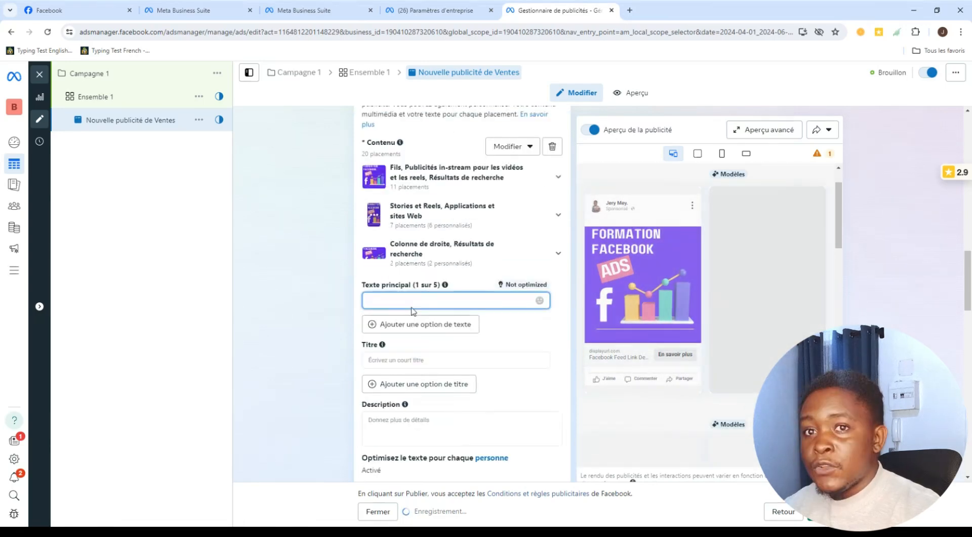